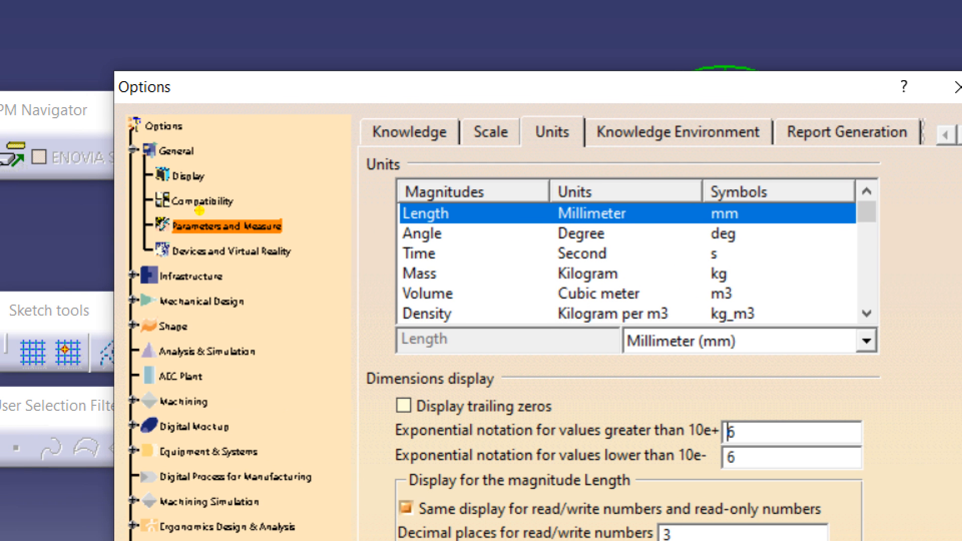
pyautogui.moveTo(173, 239); pyautogui.dragTo(276, 234)
pyautogui.moveTo(574, 105)
pyautogui.mouseDown()
pyautogui.moveTo(552, 98)
pyautogui.moveTo(529, 130)
pyautogui.moveTo(569, 150)
pyautogui.moveTo(563, 102)
pyautogui.mouseUp()
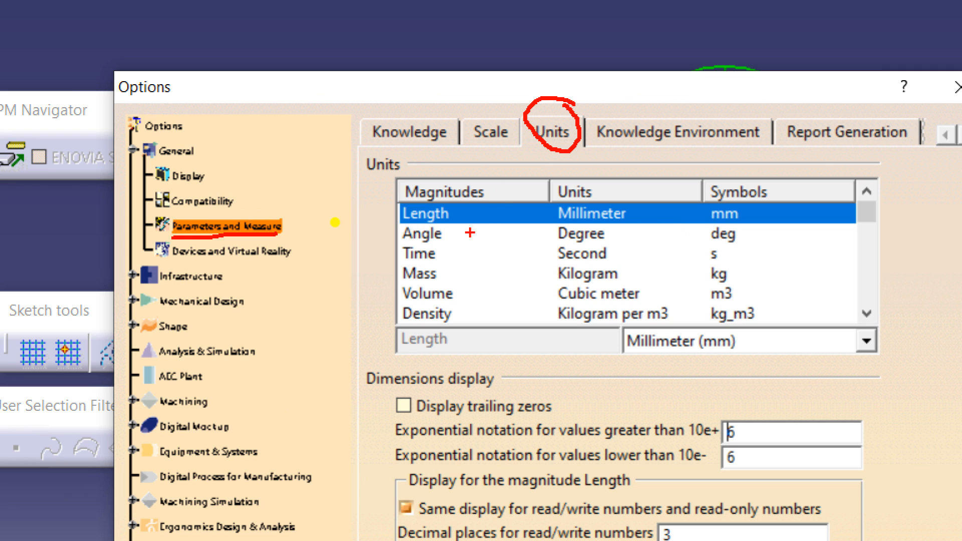
pyautogui.moveTo(444, 217); pyautogui.dragTo(467, 213)
pyautogui.moveTo(434, 278)
pyautogui.mouseDown()
pyautogui.moveTo(456, 275)
pyautogui.moveTo(456, 258)
pyautogui.mouseUp()
pyautogui.moveTo(759, 211)
pyautogui.mouseDown()
pyautogui.moveTo(758, 253)
pyautogui.moveTo(777, 292)
pyautogui.mouseUp()
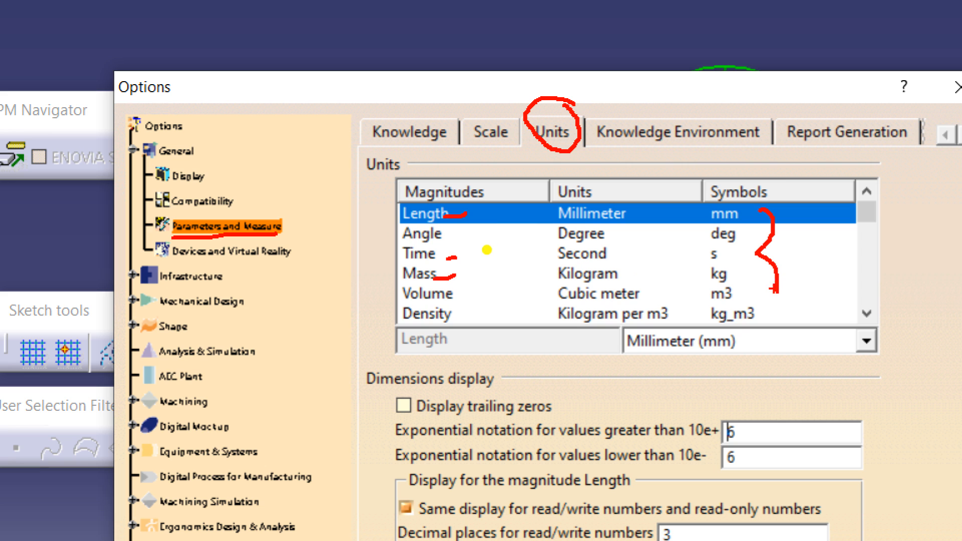
pyautogui.press('b')
pyautogui.press('Escape')
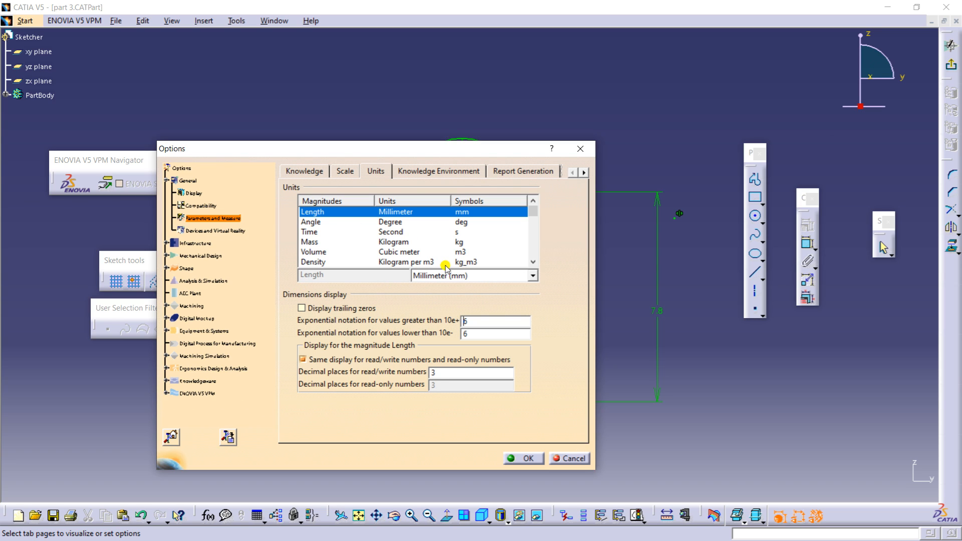
# Step: Review the available units for Length and Mass in the Options dialog, and cancel it without changing anything
pyautogui.click(467, 276)
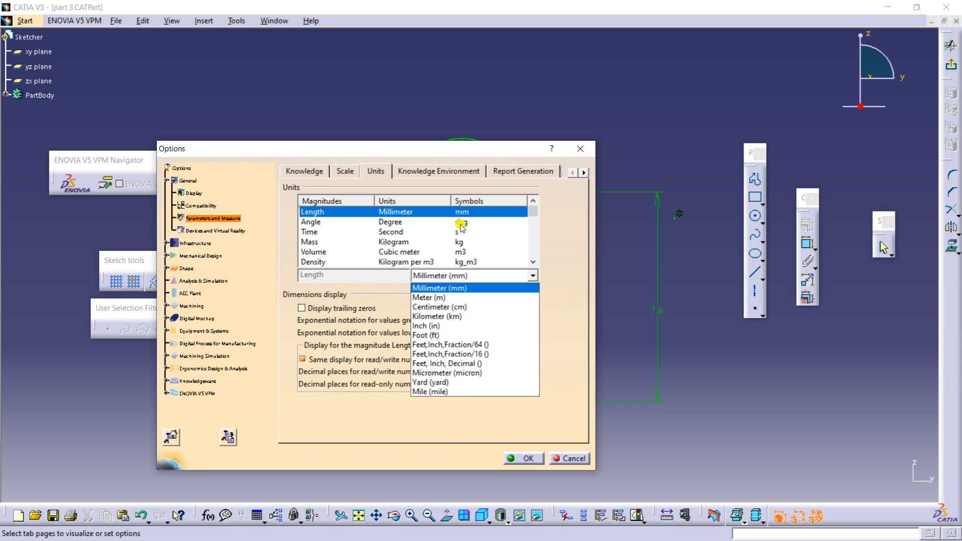
pyautogui.click(339, 241)
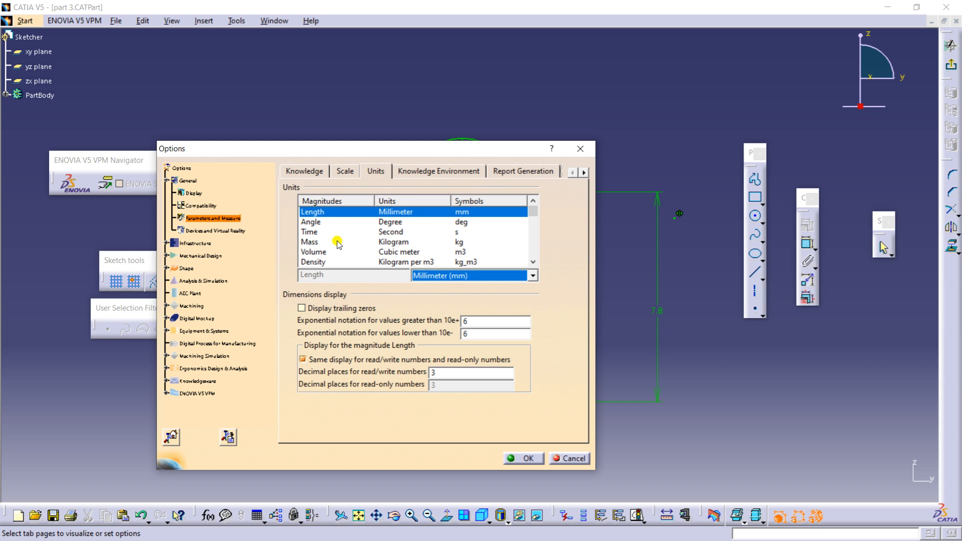
pyautogui.click(321, 242)
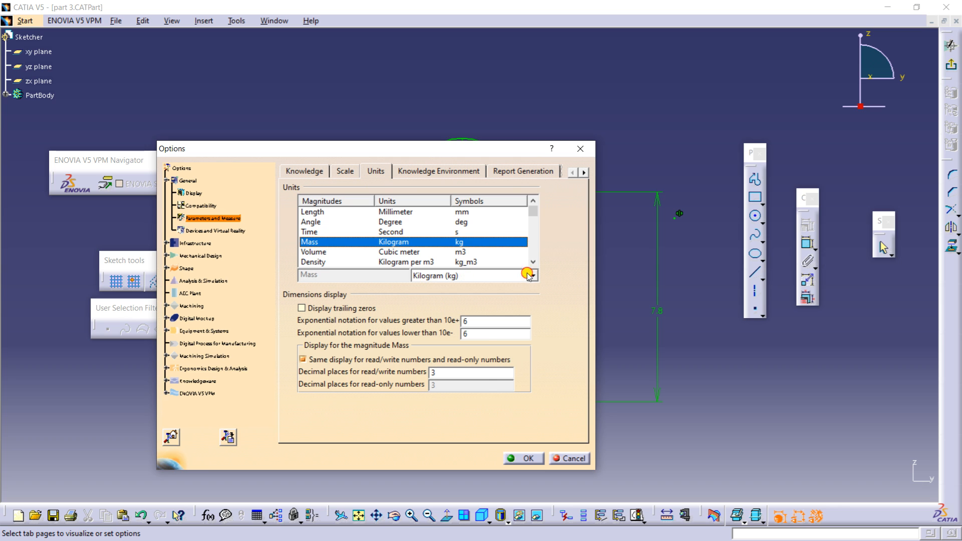
pyautogui.click(532, 276)
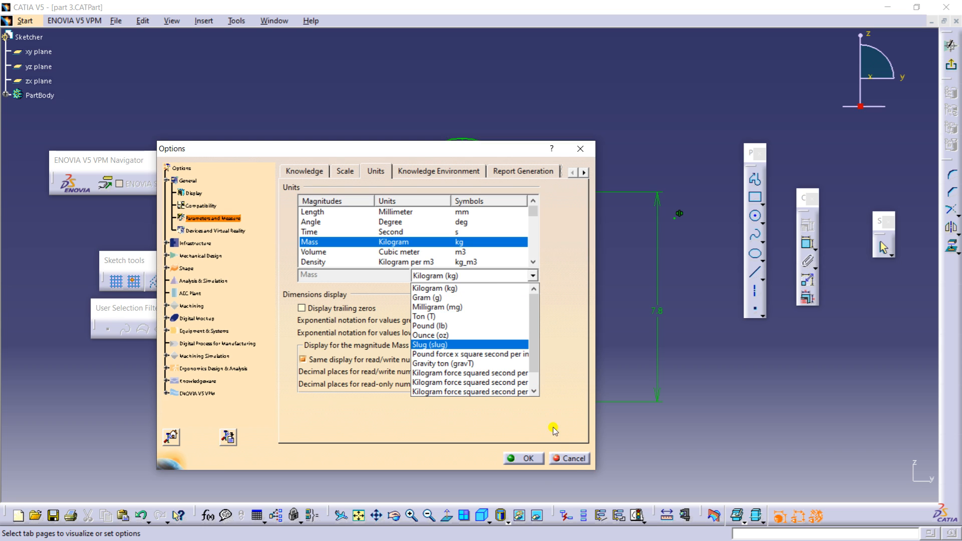
pyautogui.click(574, 459)
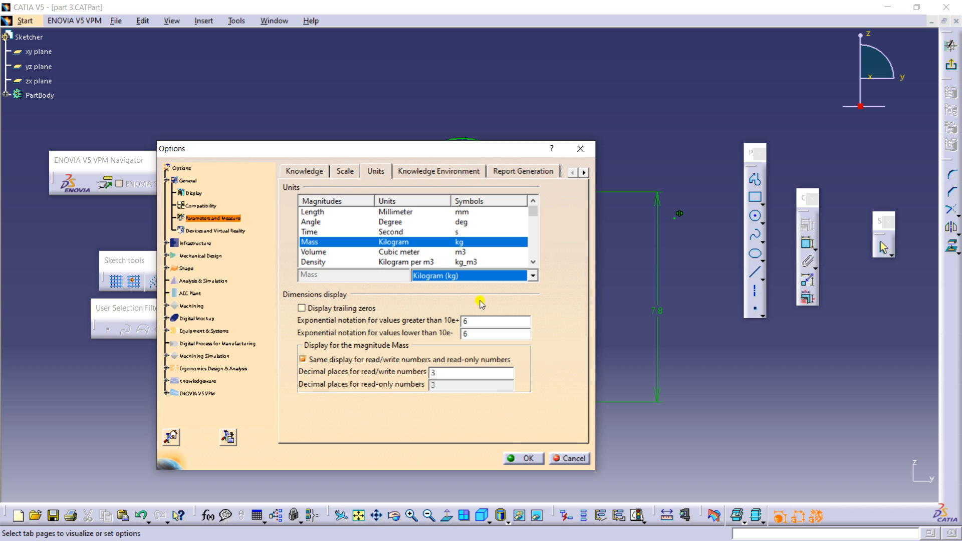
pyautogui.click(572, 459)
# Step: Switch to the Fundamentals slide show, reveal its Specification Tree bullet, and return to CATIA
pyautogui.hotkey('alt', 'Tab')
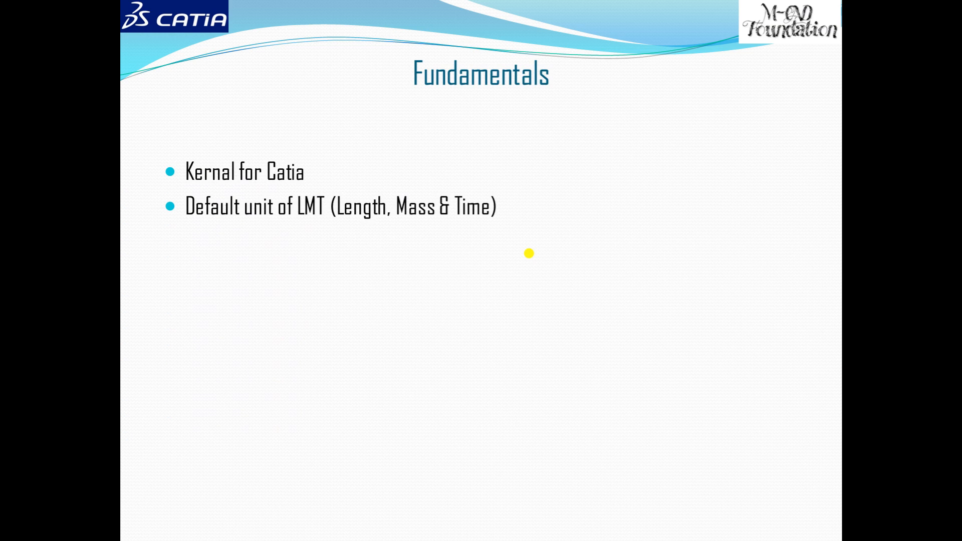
pyautogui.click(530, 254)
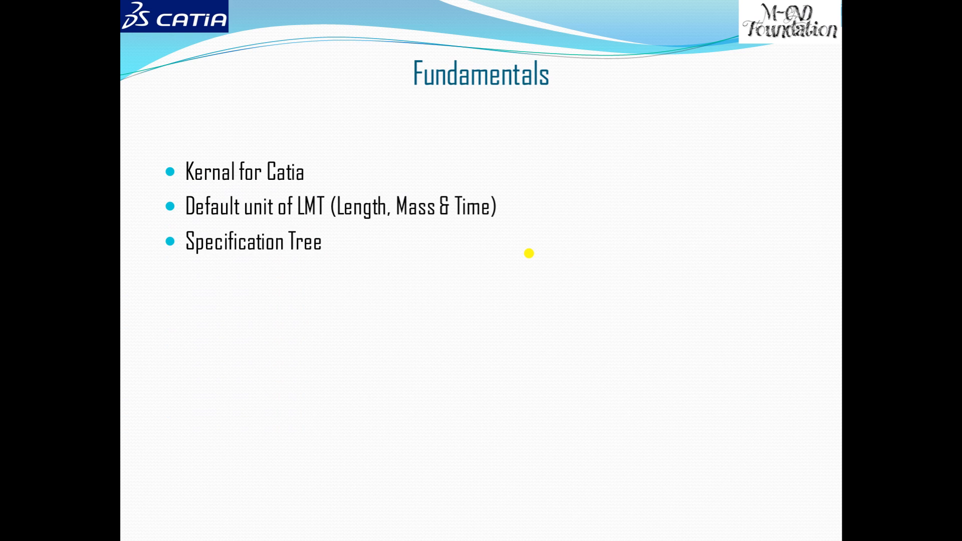
pyautogui.hotkey('alt', 'Tab')
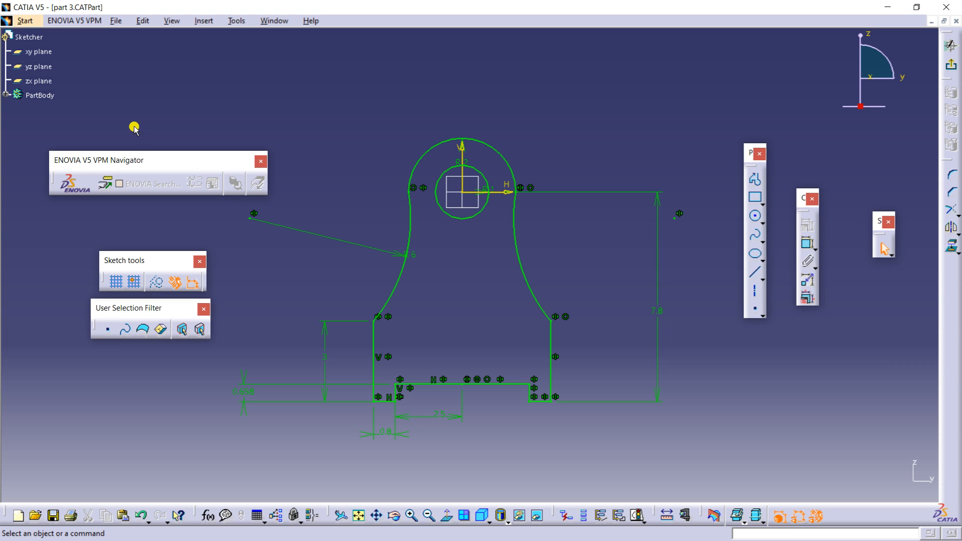
# Step: Expand PartBody in part 3, and bring up the part_modeling_0.5 document with its PartBody expanded too
pyautogui.click(5, 95)
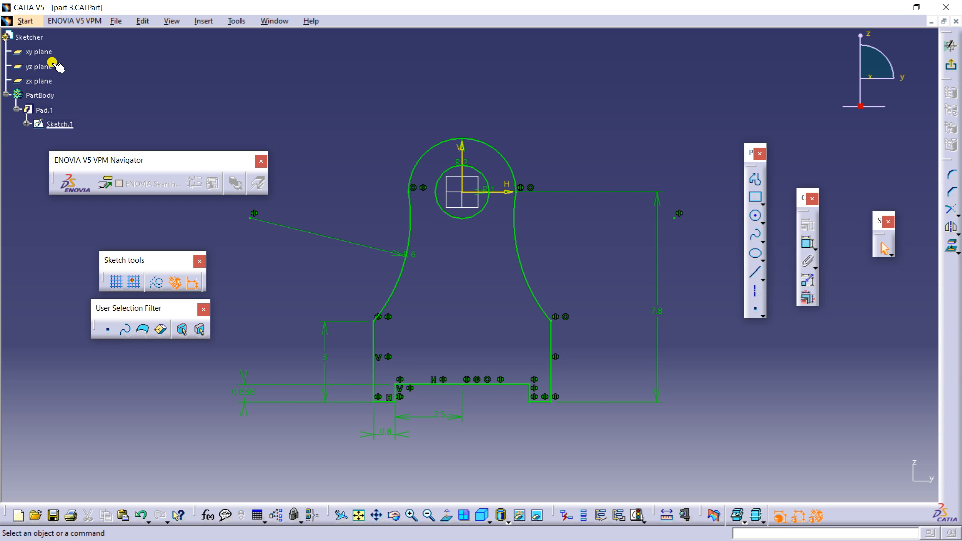
pyautogui.click(932, 21)
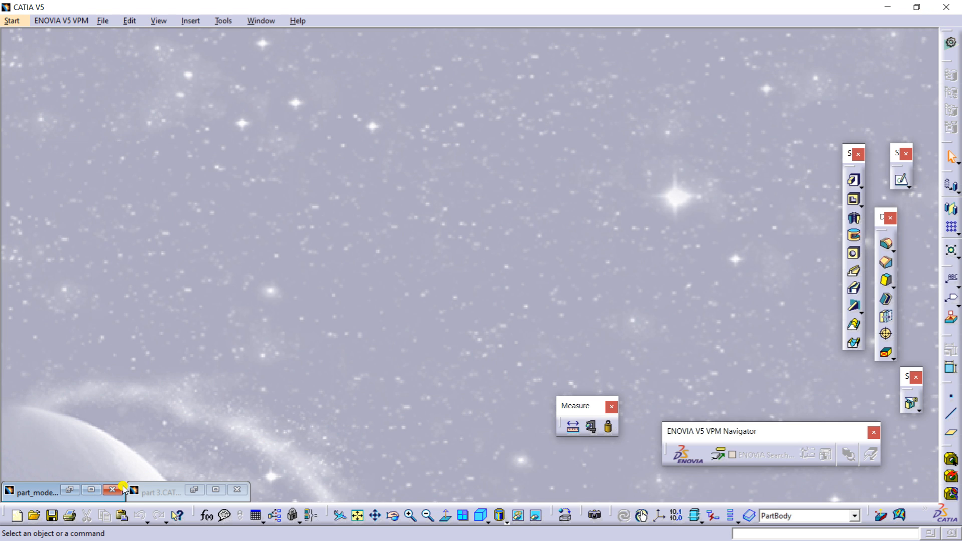
pyautogui.click(90, 490)
pyautogui.moveTo(400, 241); pyautogui.dragTo(197, 118, button='middle')
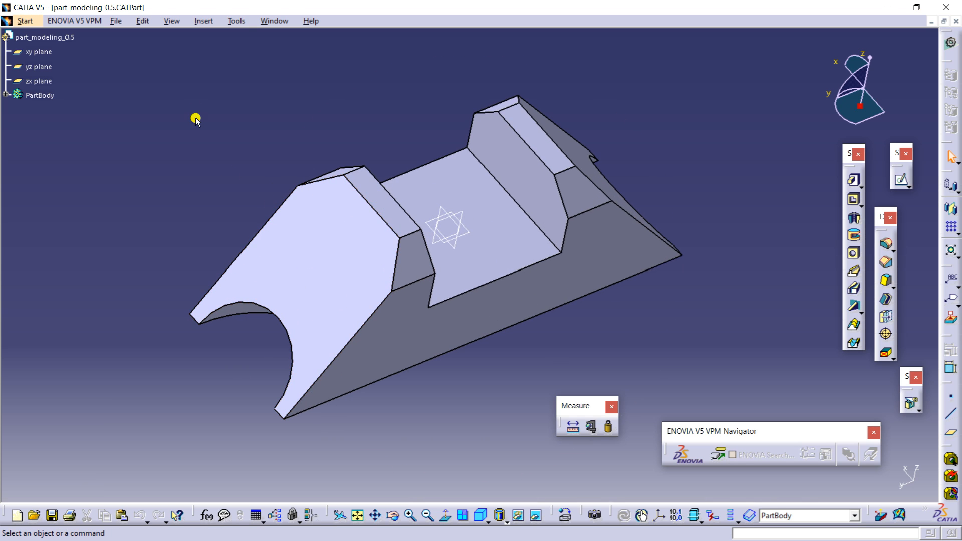
pyautogui.click(5, 95)
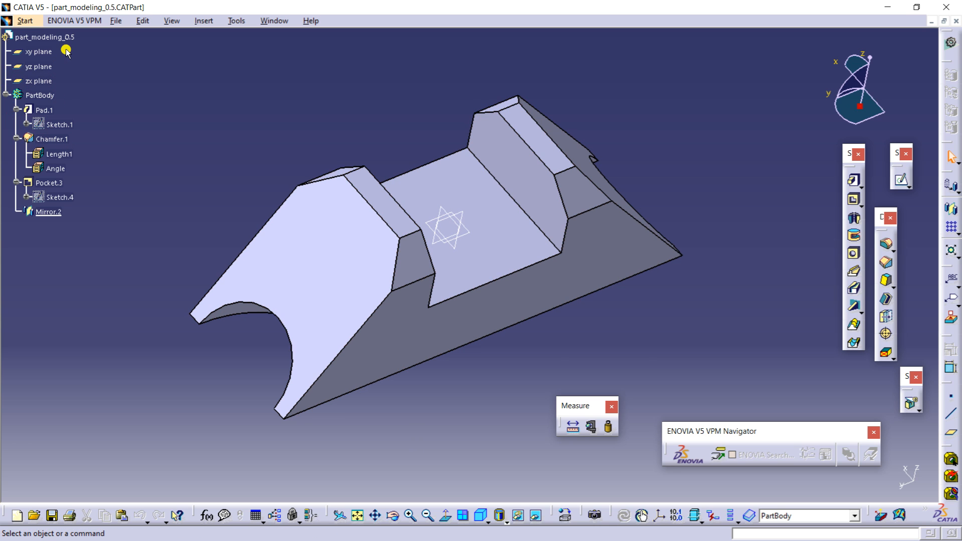
# Step: Highlight Pad.1, Chamfer.1 and Mirror.2 from the specification tree to examine their geometry on the model
pyautogui.click(44, 110)
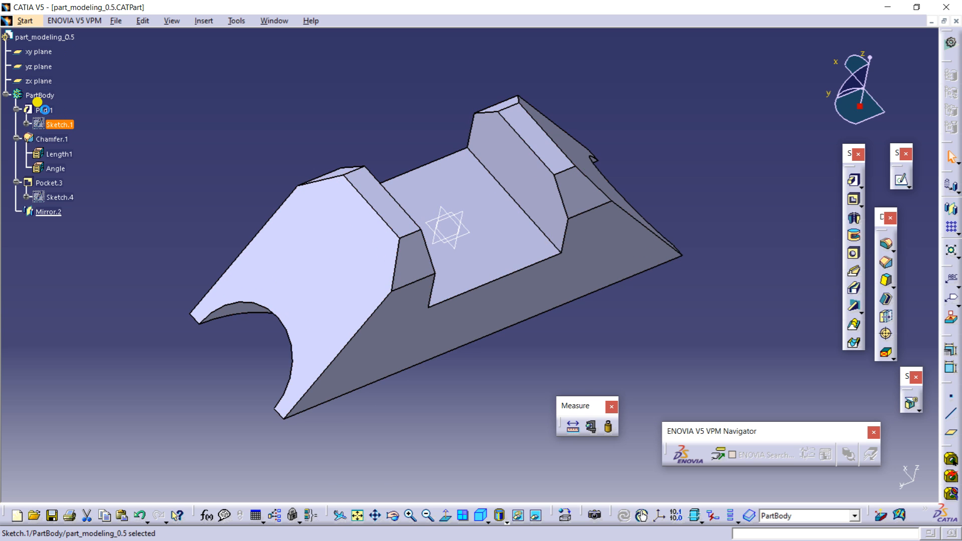
pyautogui.click(52, 139)
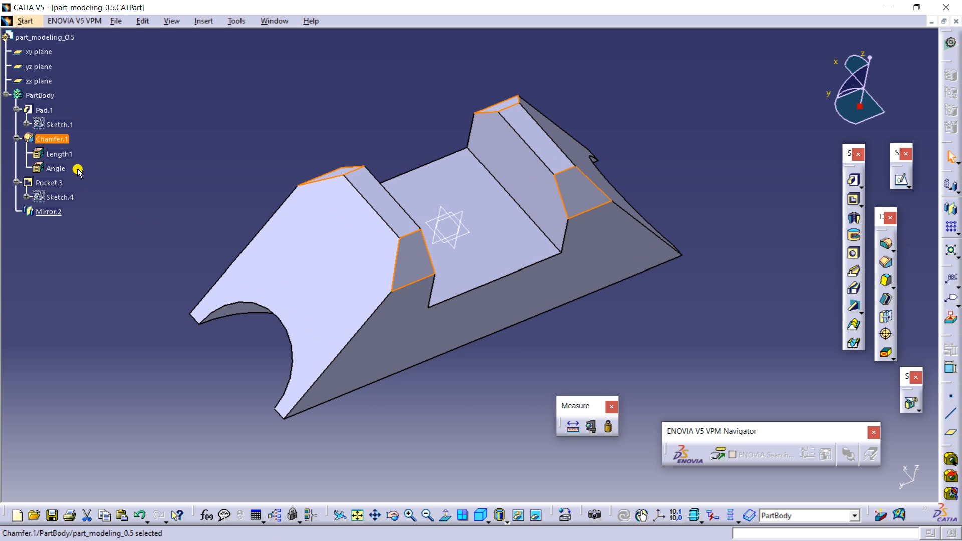
pyautogui.click(48, 211)
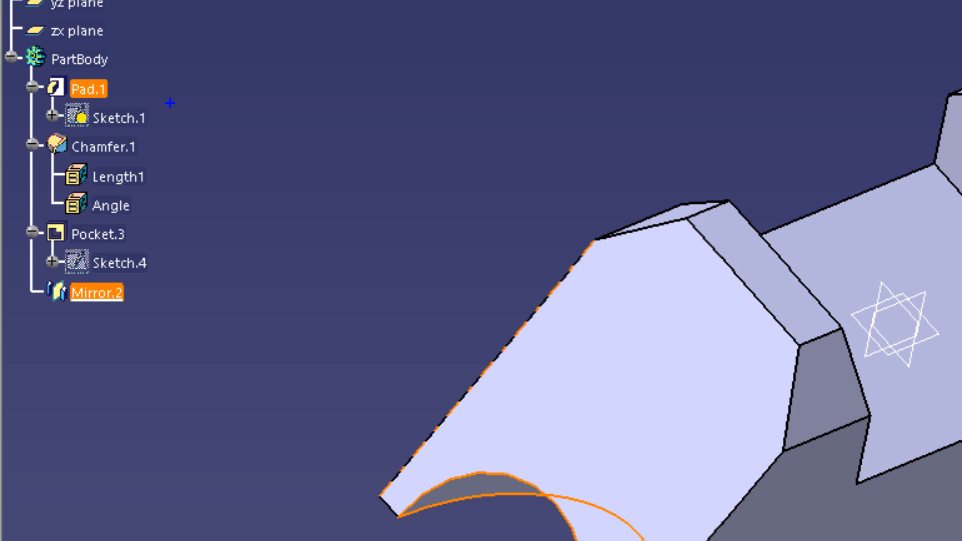
pyautogui.moveTo(176, 76)
pyautogui.mouseDown()
pyautogui.moveTo(161, 181)
pyautogui.moveTo(184, 409)
pyautogui.mouseUp()
pyautogui.press('r')
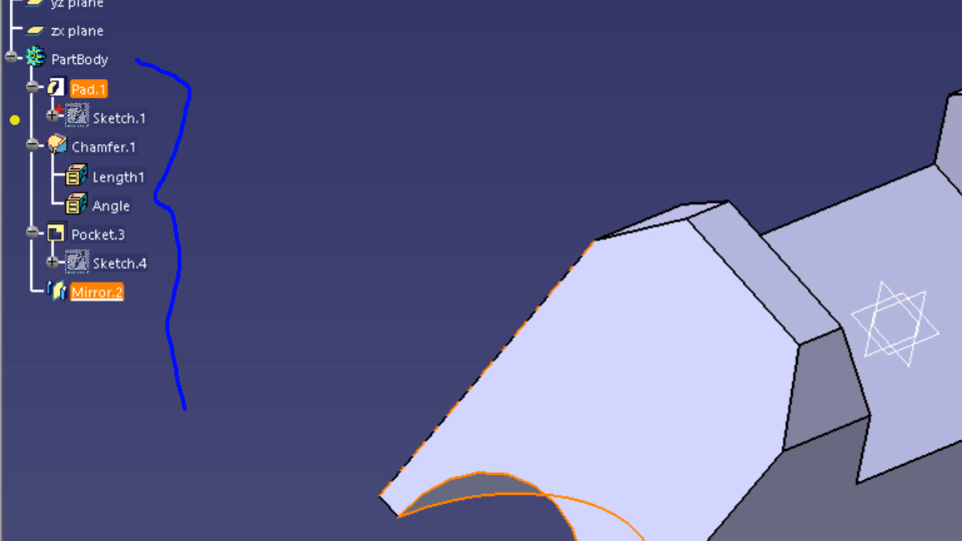
pyautogui.press('Escape')
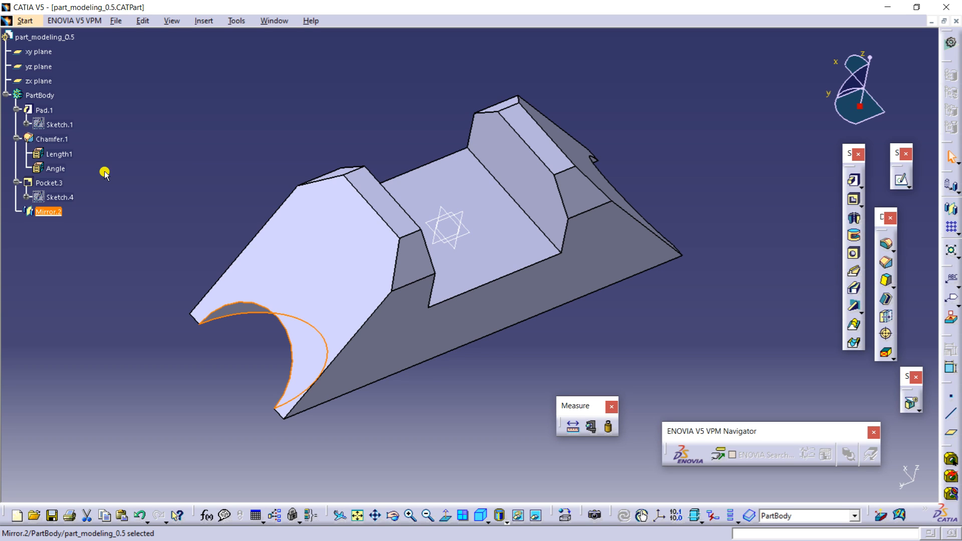
# Step: Toggle the specification tree off and back on, and try larger and smaller sizes for its text
pyautogui.press('F3')
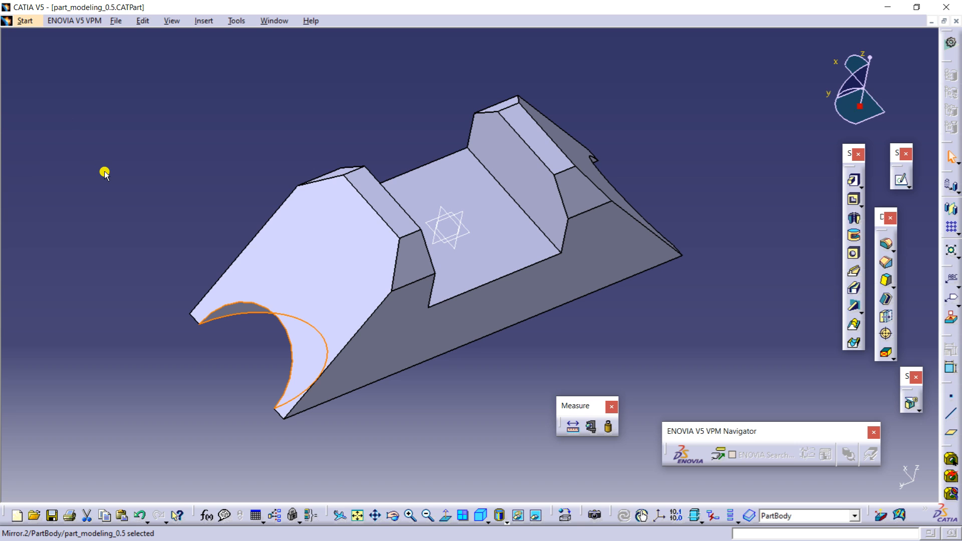
pyautogui.press('F3')
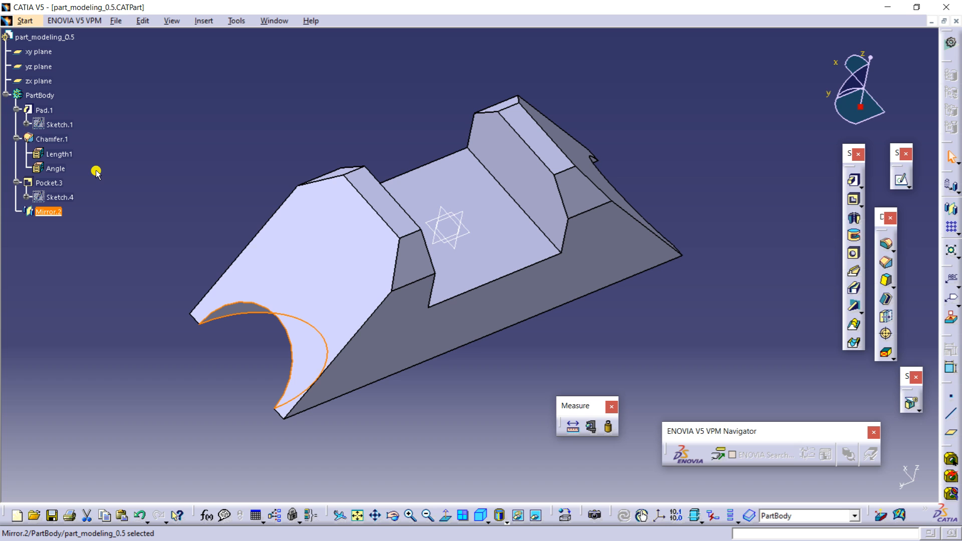
pyautogui.keyDown('ctrl'); pyautogui.scroll(5, 97, 172); pyautogui.keyUp('ctrl')
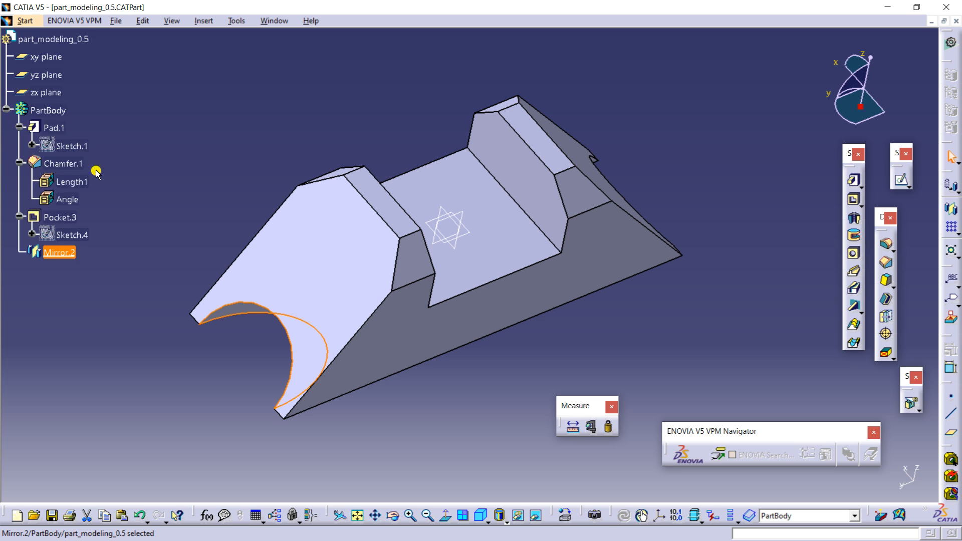
pyautogui.keyDown('ctrl'); pyautogui.scroll(-5, 97, 172); pyautogui.keyUp('ctrl')
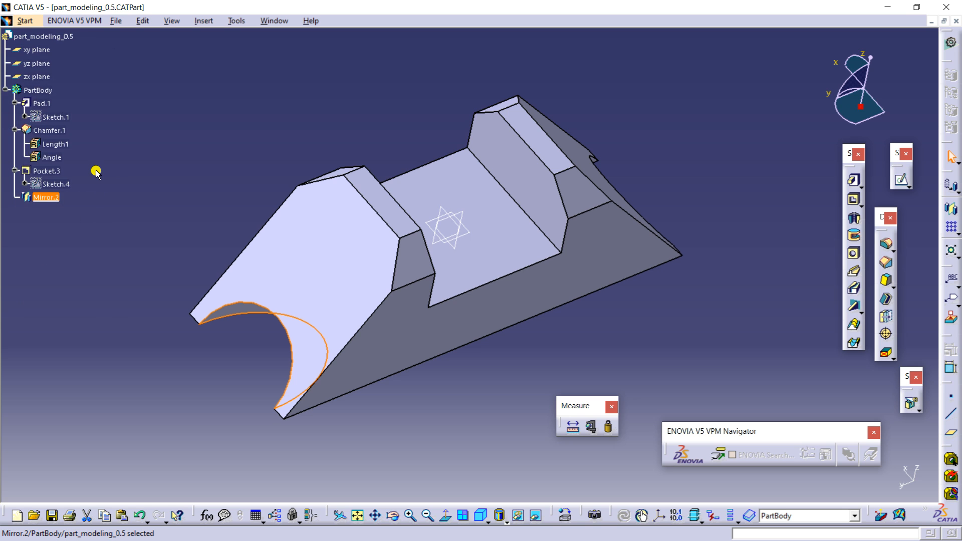
pyautogui.keyDown('ctrl'); pyautogui.scroll(2, 97, 172); pyautogui.keyUp('ctrl')
pyautogui.keyDown('ctrl'); pyautogui.scroll(-4, 97, 172); pyautogui.keyUp('ctrl')
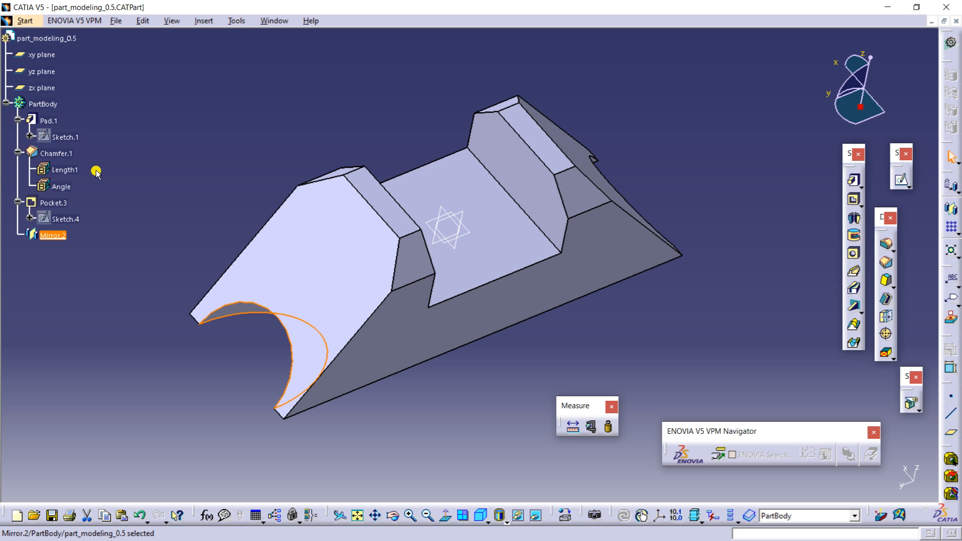
pyautogui.keyDown('ctrl'); pyautogui.scroll(-2, 96, 172); pyautogui.keyUp('ctrl')
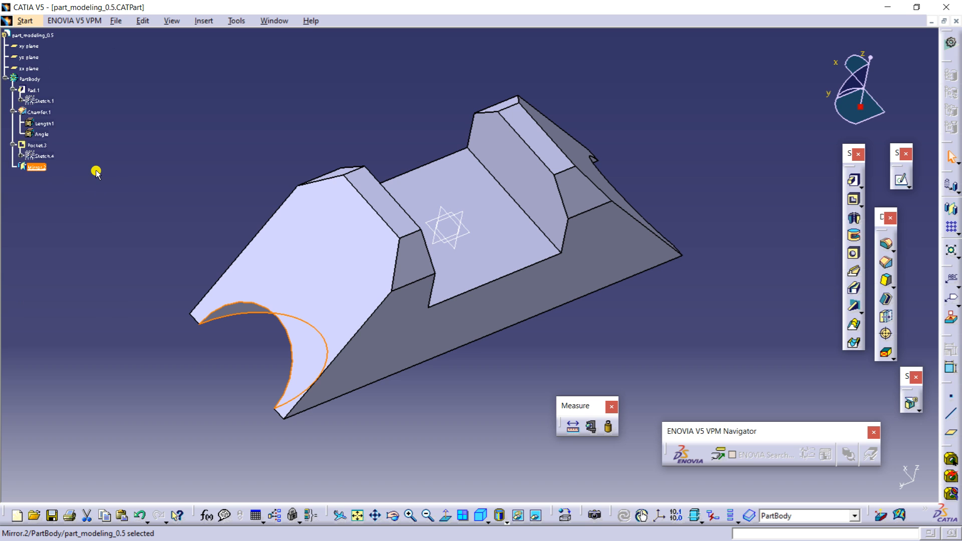
pyautogui.keyDown('ctrl'); pyautogui.scroll(2, 96, 172); pyautogui.keyUp('ctrl')
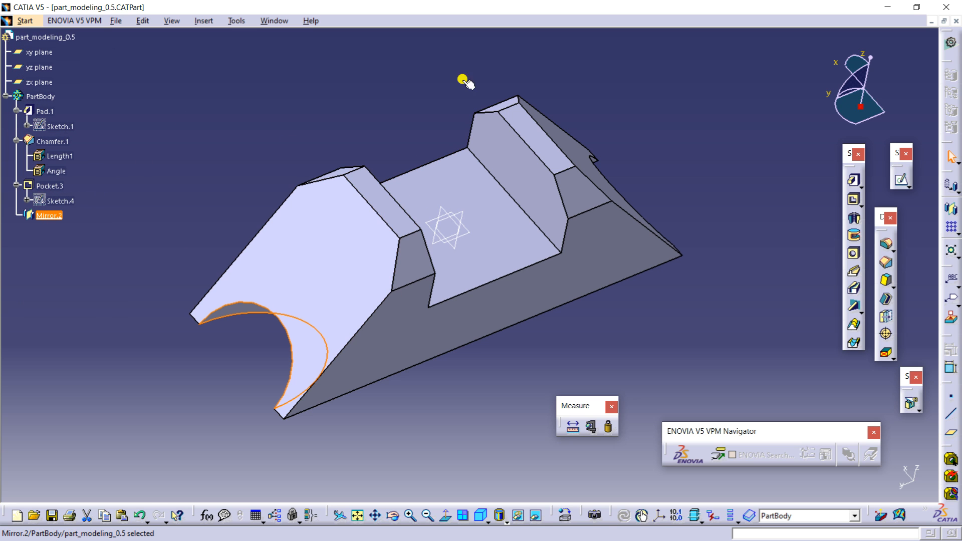
# Step: Switch to the Fundamentals slide show and reveal the bullet on the sketcher file's save extension
pyautogui.hotkey('alt', 'Tab')
pyautogui.click(349, 136)
# Step: Bring up the part 3 document in CATIA and open Save As to check its file type
pyautogui.click(934, 21)
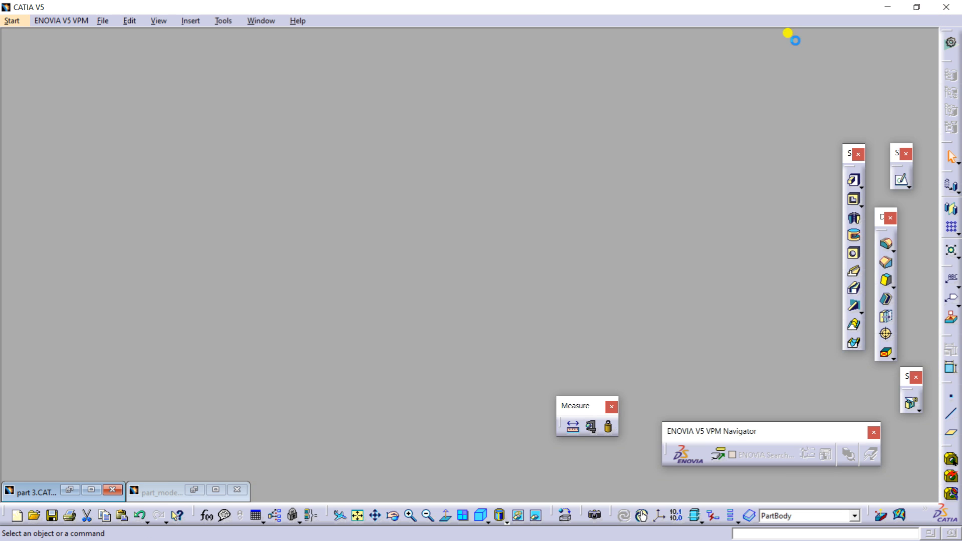
pyautogui.click(88, 490)
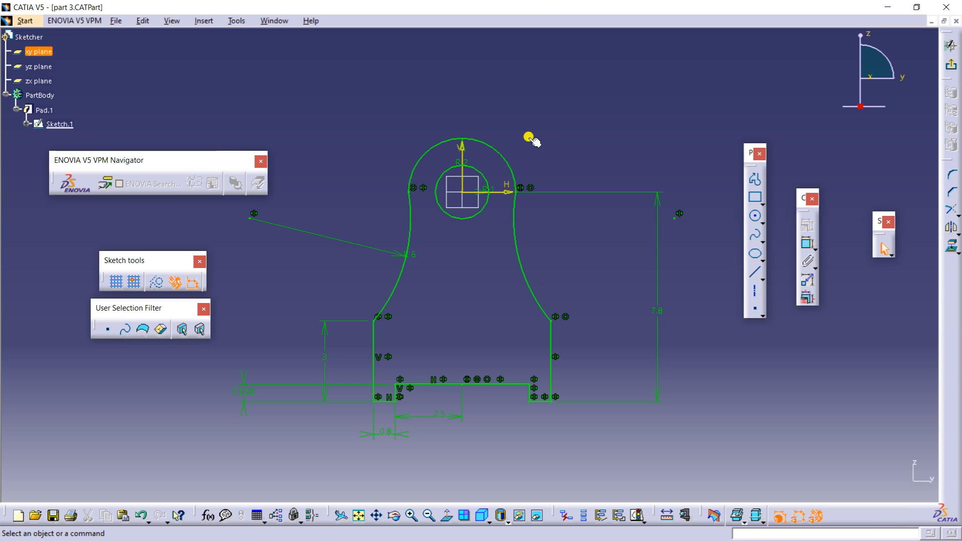
pyautogui.click(116, 21)
pyautogui.click(147, 119)
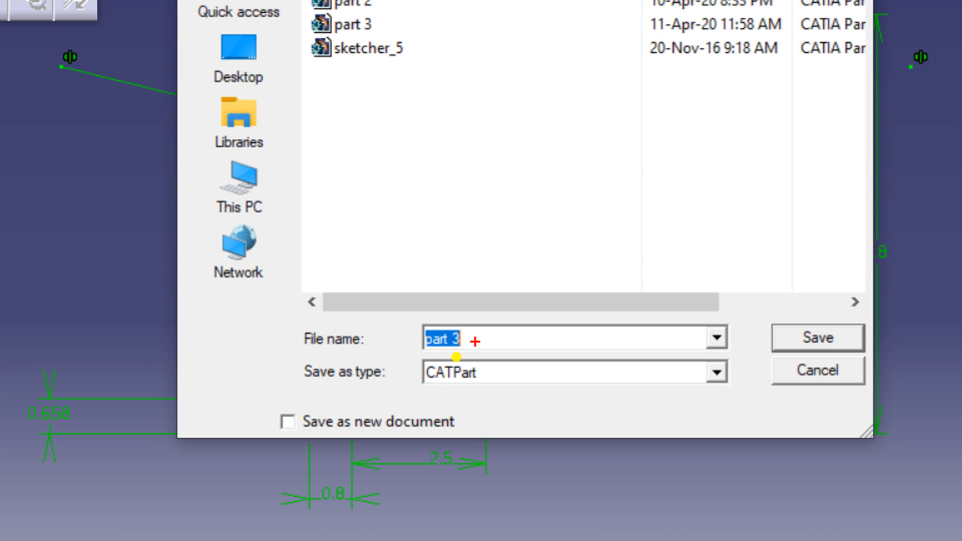
pyautogui.moveTo(314, 387)
pyautogui.mouseDown()
pyautogui.moveTo(407, 363)
pyautogui.moveTo(376, 371)
pyautogui.mouseUp()
pyautogui.moveTo(462, 386)
pyautogui.mouseDown()
pyautogui.moveTo(479, 365)
pyautogui.moveTo(434, 357)
pyautogui.moveTo(443, 385)
pyautogui.moveTo(459, 382)
pyautogui.mouseUp()
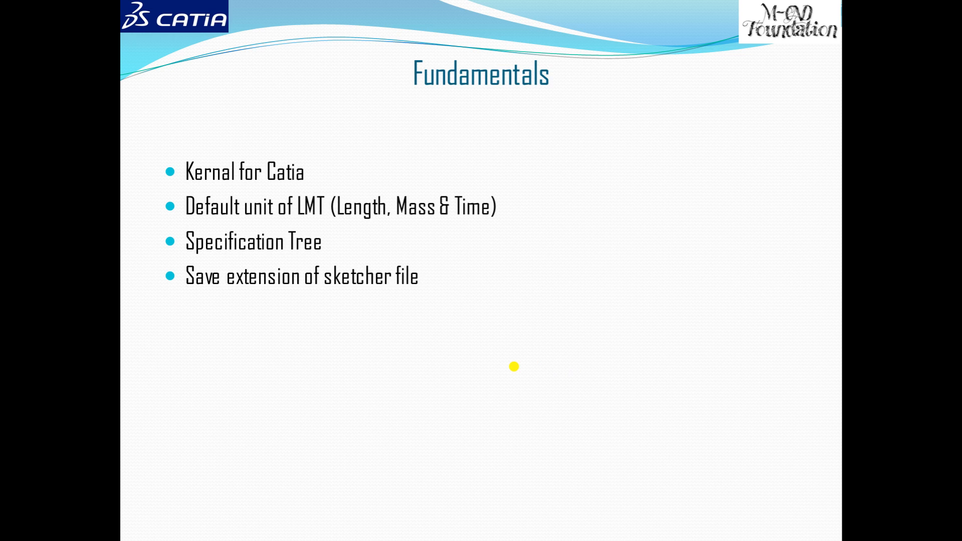
# Step: Advance the Fundamentals slide show to its next point, return to CATIA, and cancel saving part 3
pyautogui.click(514, 367)
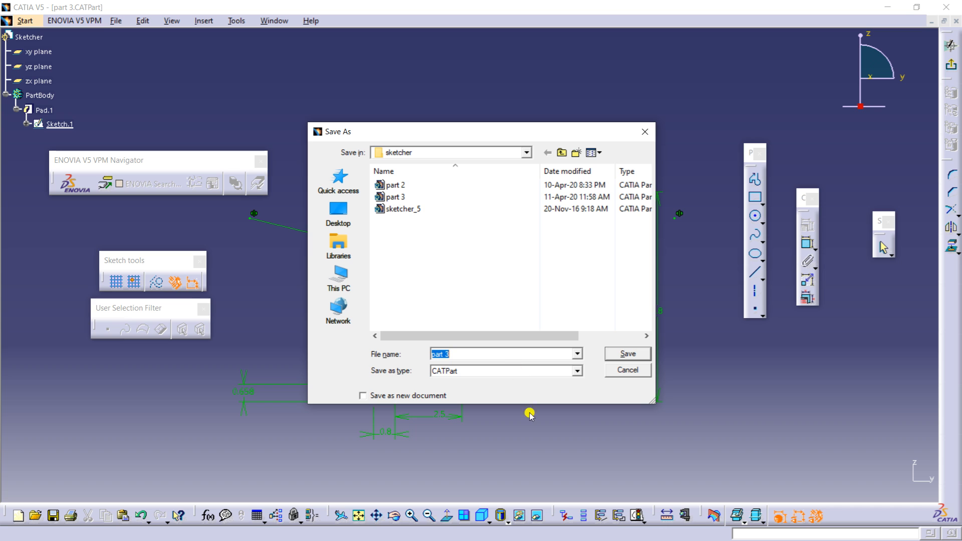
pyautogui.click(637, 374)
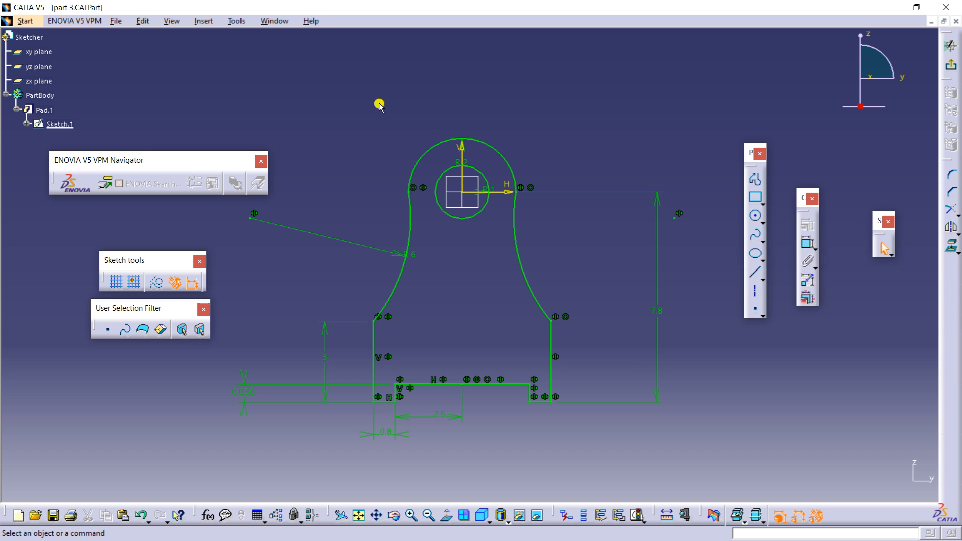
# Step: Create a new Part document named Part3 with hybrid design enabled, and open a sketch on its xy plane
pyautogui.click(116, 23)
pyautogui.click(125, 35)
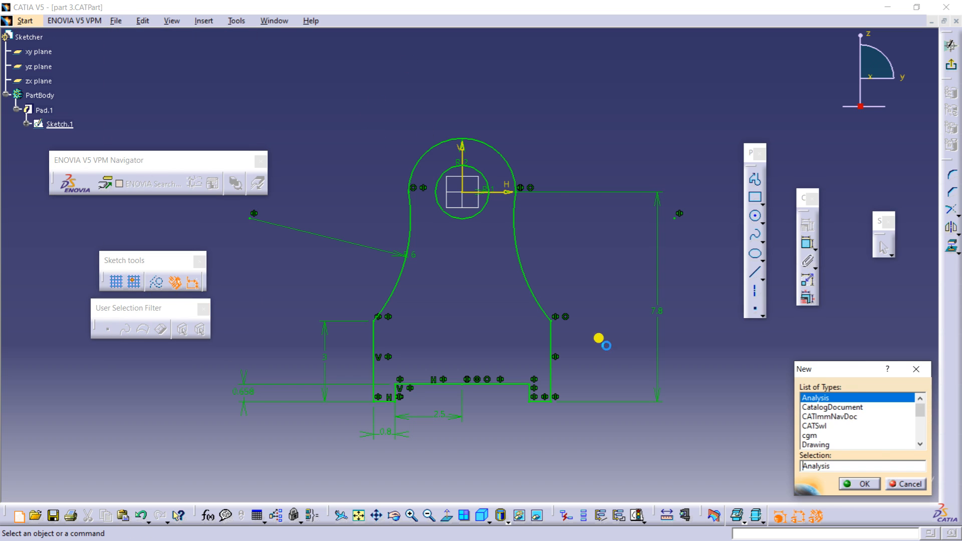
pyautogui.scroll(-2, 825, 438)
pyautogui.scroll(-3, 819, 441)
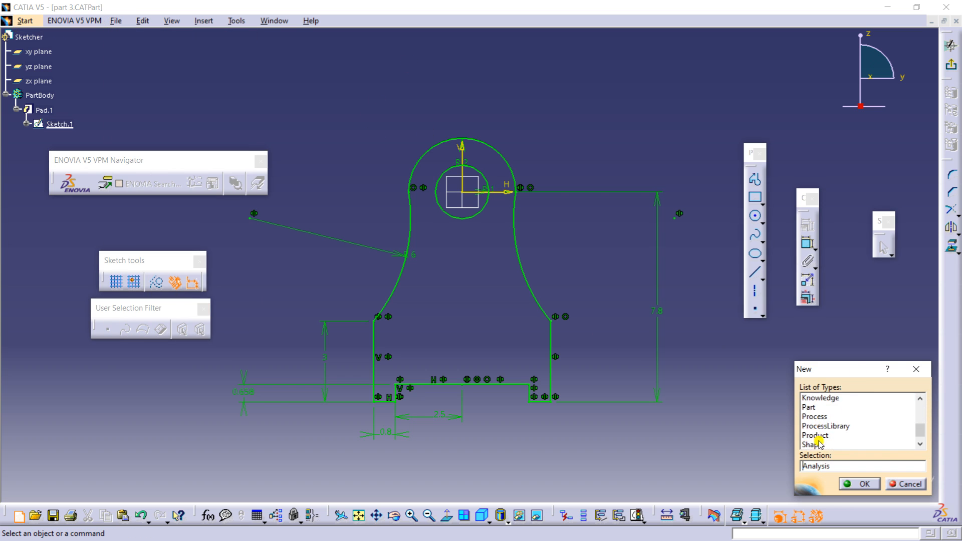
pyautogui.click(814, 398)
pyautogui.click(846, 485)
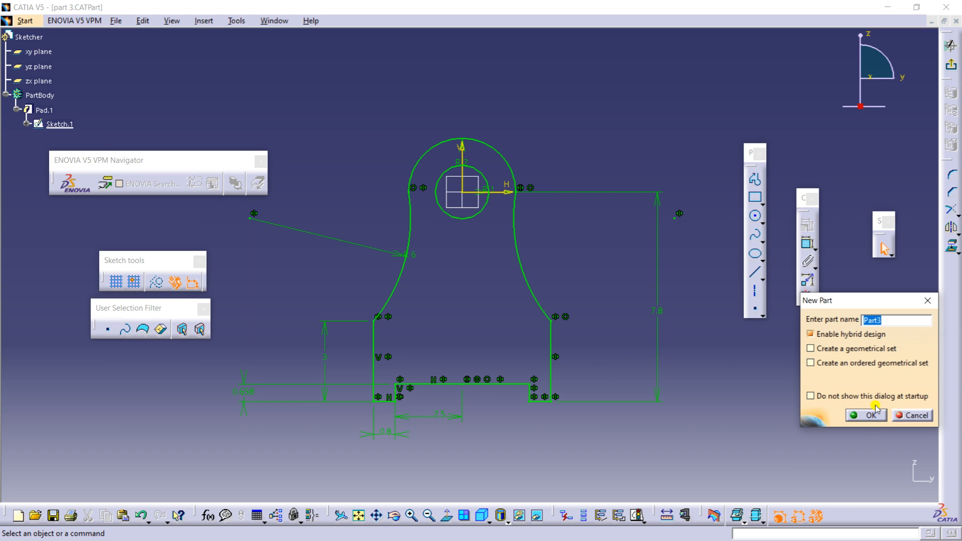
pyautogui.click(866, 416)
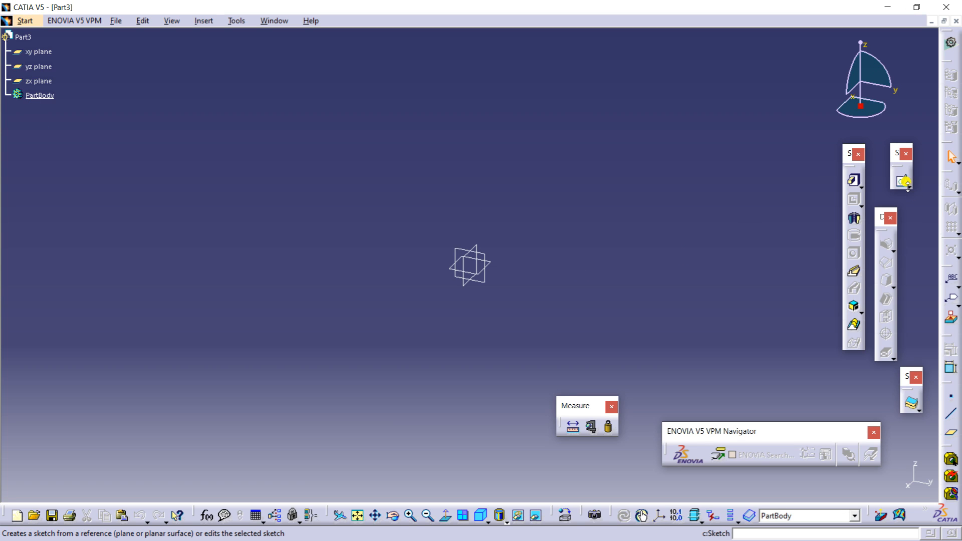
pyautogui.click(895, 174)
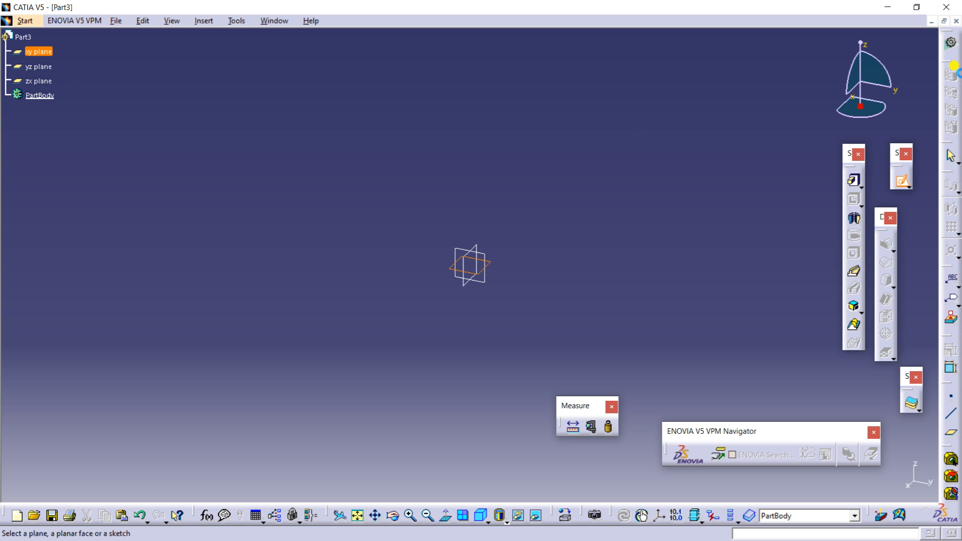
pyautogui.click(489, 259)
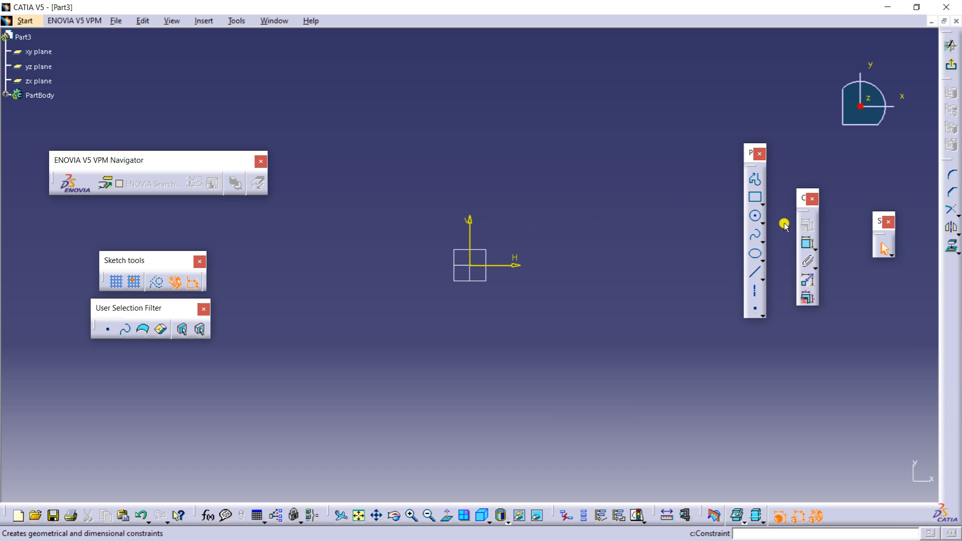
pyautogui.click(762, 204)
pyautogui.click(779, 215)
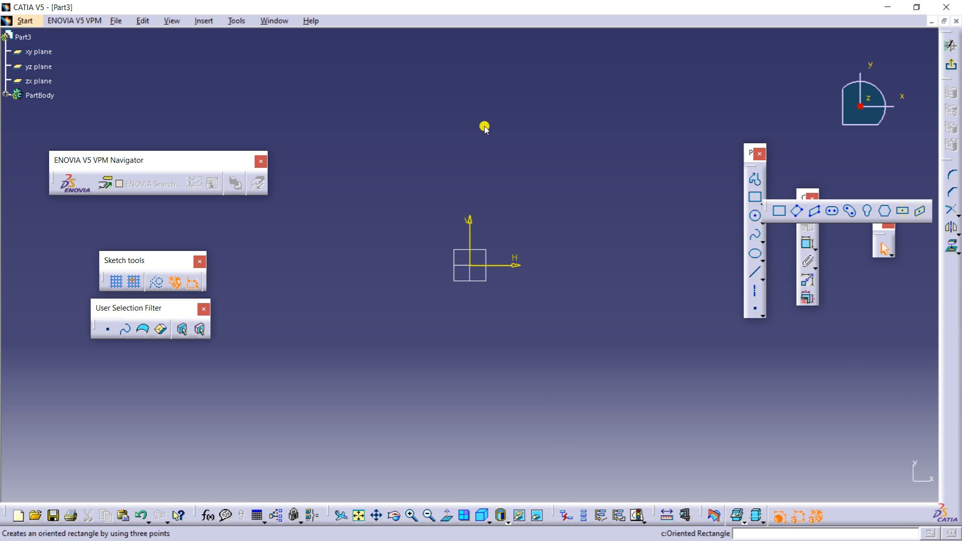
pyautogui.click(495, 98)
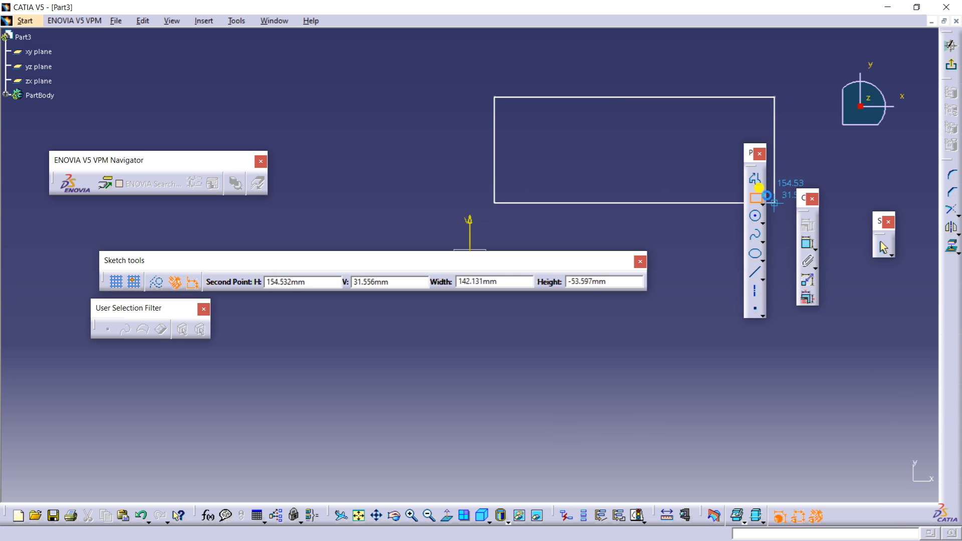
pyautogui.click(756, 196)
# Step: Sketch a centered rectangle about 80 mm wide and 49 mm high above the sketch origin, offset toward positive H
pyautogui.click(763, 204)
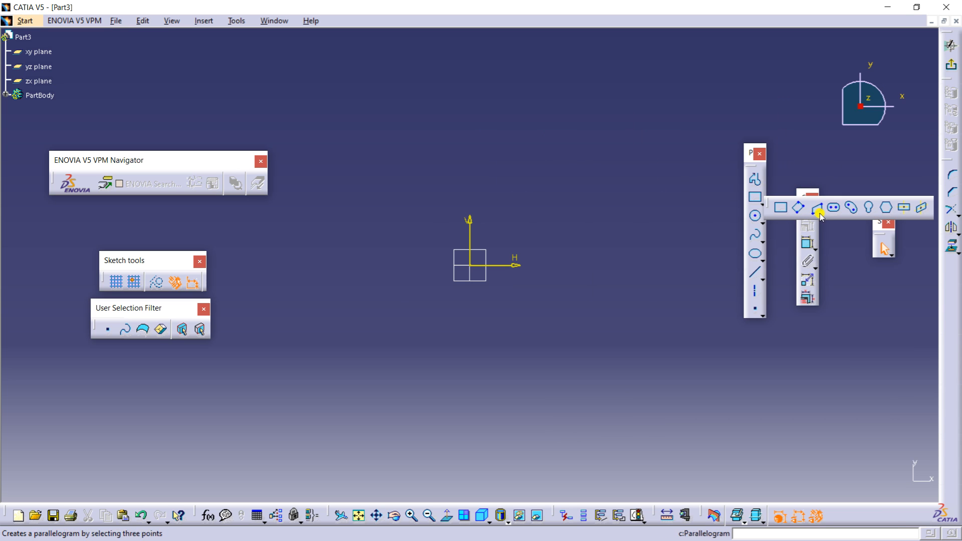
pyautogui.click(904, 207)
pyautogui.click(569, 150)
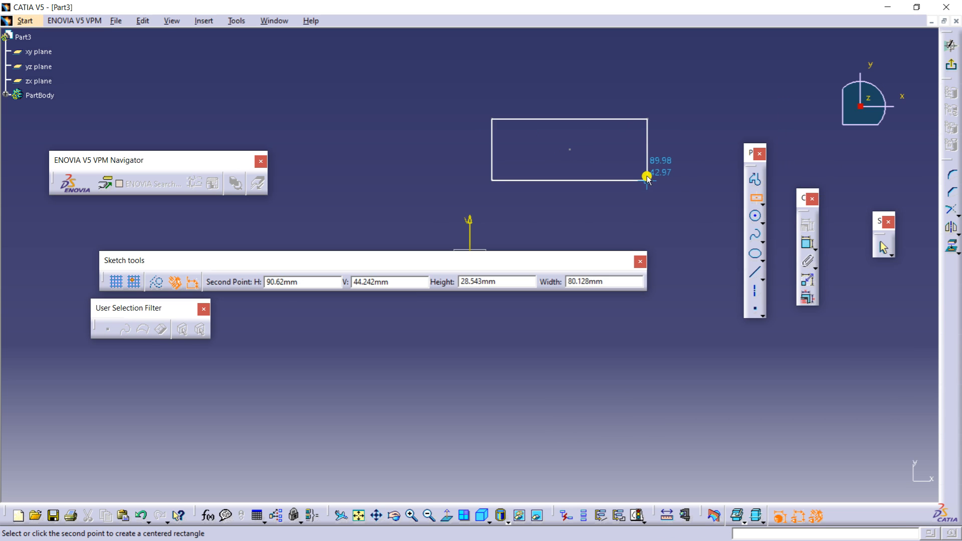
pyautogui.click(649, 199)
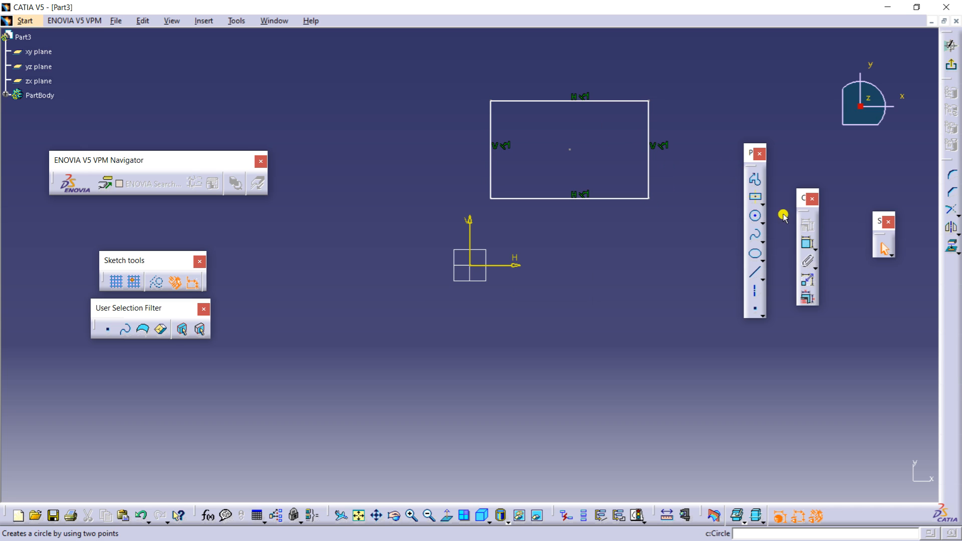
# Step: Dimension the rectangle's width and height, and set the width to 50 mm
pyautogui.click(807, 244)
pyautogui.click(585, 102)
pyautogui.click(571, 65)
pyautogui.click(491, 124)
pyautogui.click(450, 146)
pyautogui.doubleClick(563, 66)
pyautogui.write('50')
pyautogui.press('Return')
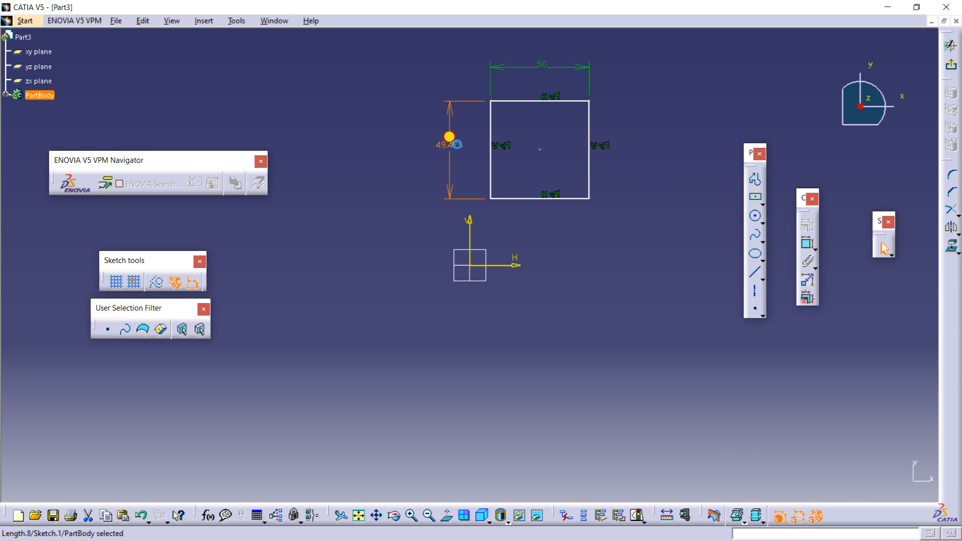
pyautogui.doubleClick(451, 140)
pyautogui.write('5')
pyautogui.press('Return')
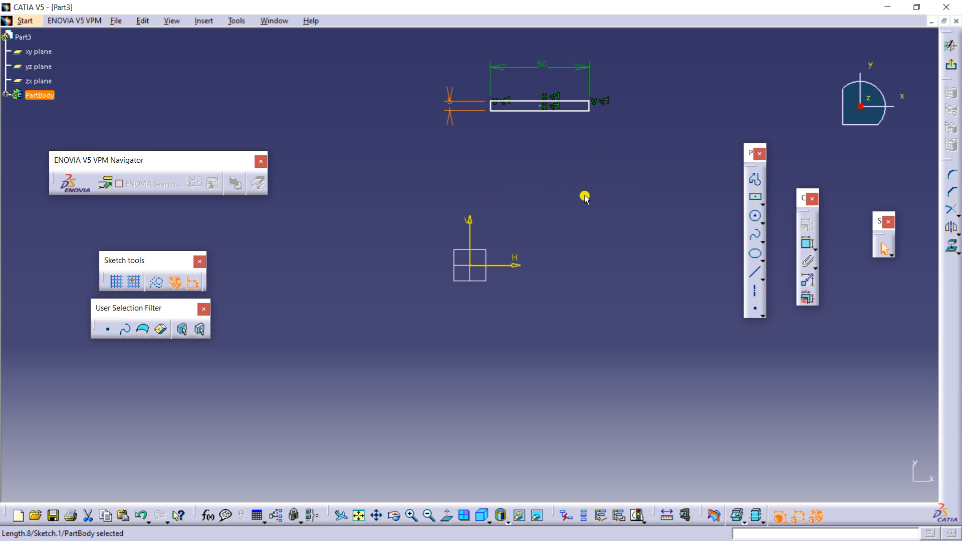
# Step: Set the rectangle's height to 50 mm
pyautogui.doubleClick(451, 103)
pyautogui.write('50')
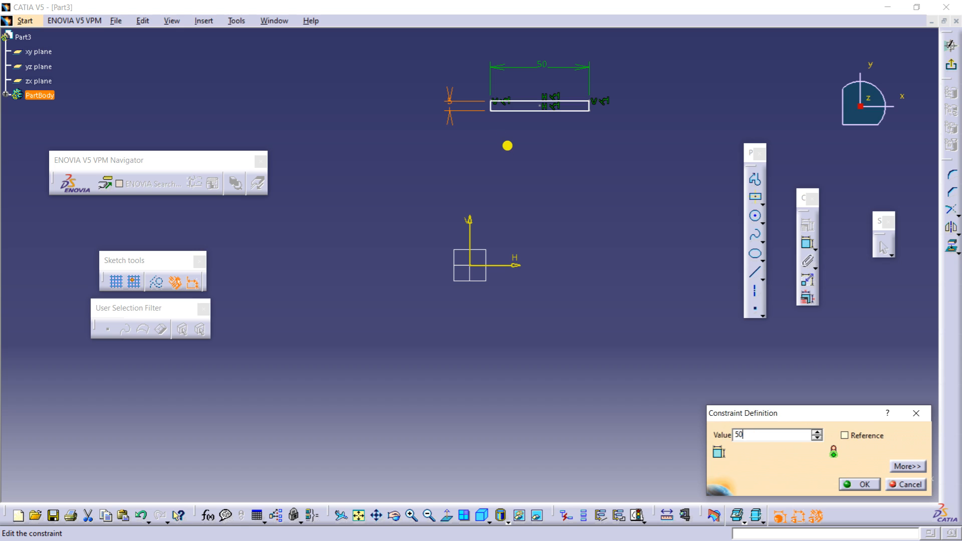
pyautogui.press('Return')
pyautogui.click(603, 234)
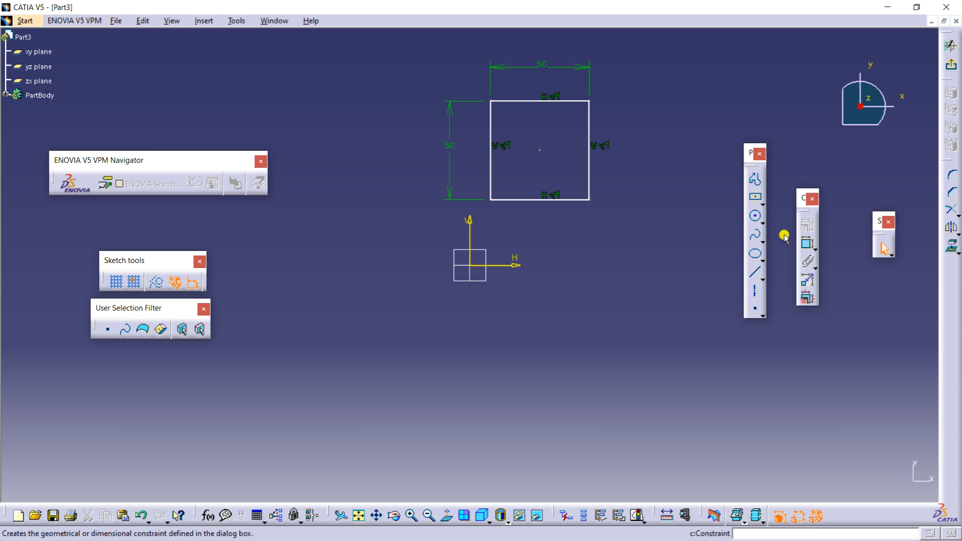
# Step: Dimension the distances from the rectangle's center point to the V axis and to the H axis
pyautogui.click(809, 244)
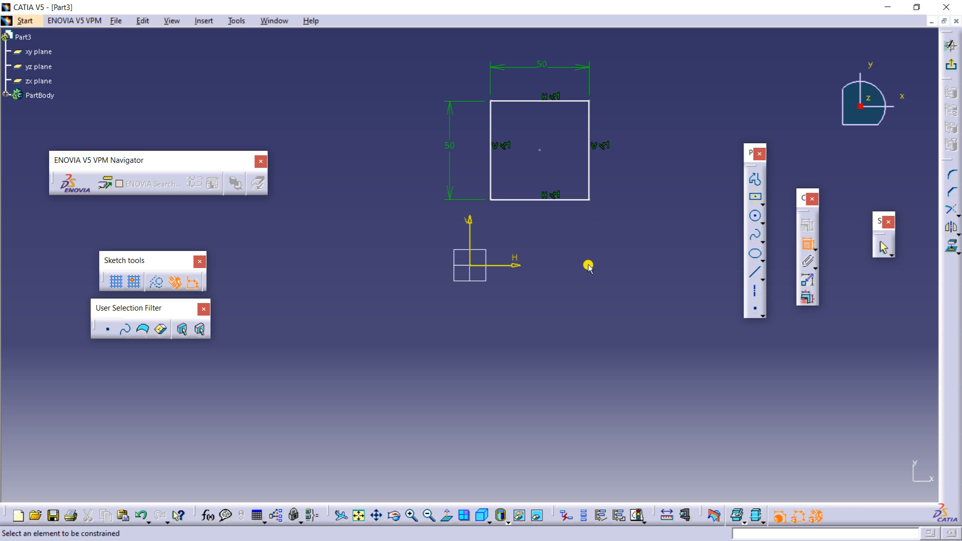
pyautogui.press('Escape')
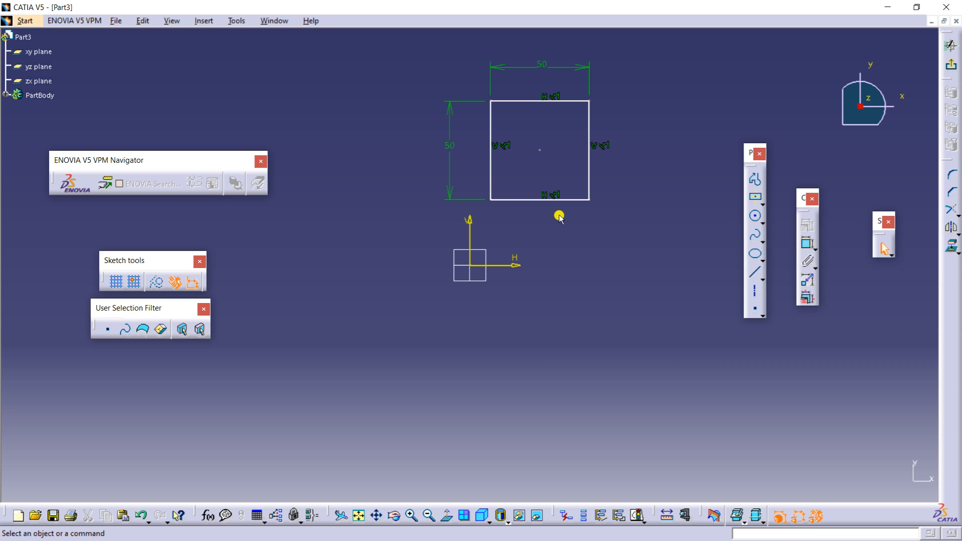
pyautogui.click(808, 243)
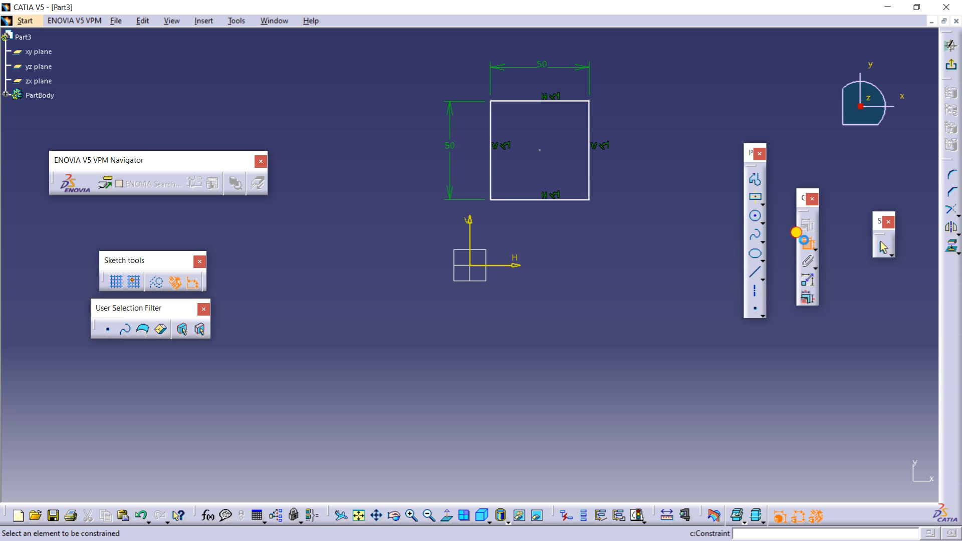
pyautogui.click(472, 229)
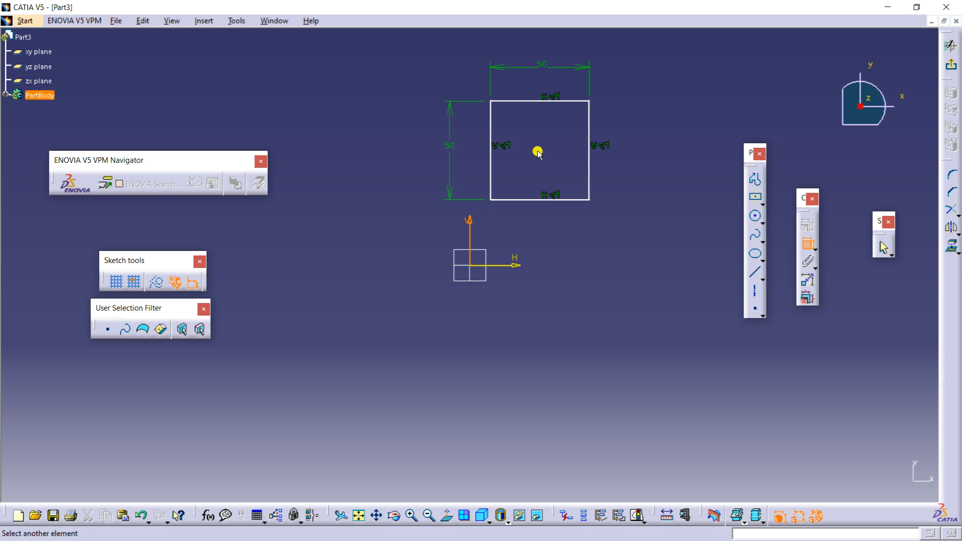
pyautogui.click(539, 151)
pyautogui.click(512, 227)
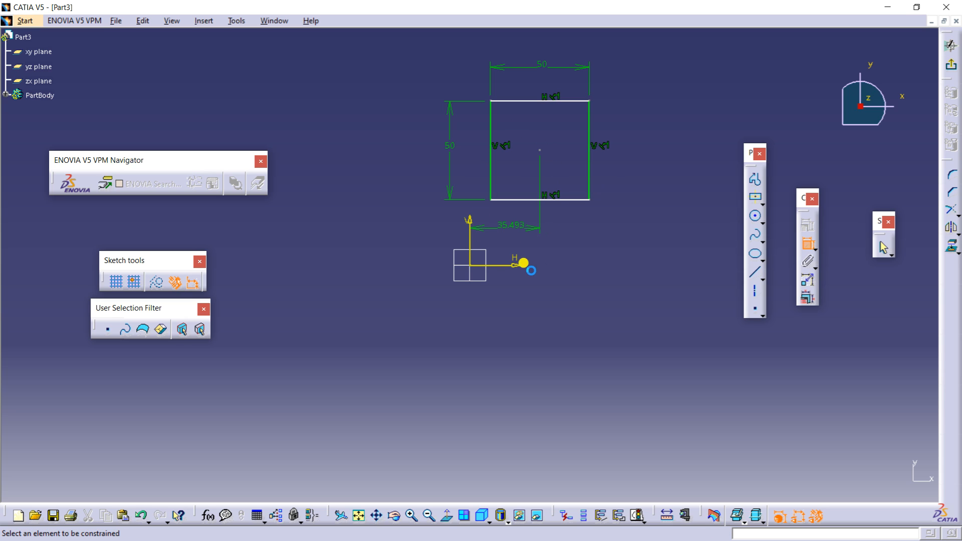
pyautogui.click(516, 265)
pyautogui.click(540, 150)
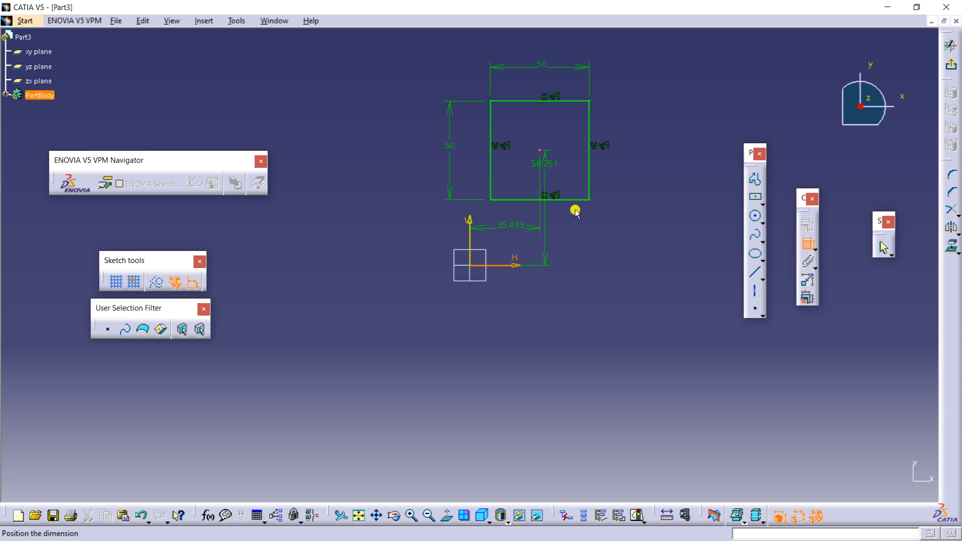
pyautogui.click(610, 238)
# Step: Set the center point's distance to 35 mm from the V axis and 55 mm from the H axis
pyautogui.doubleClick(516, 223)
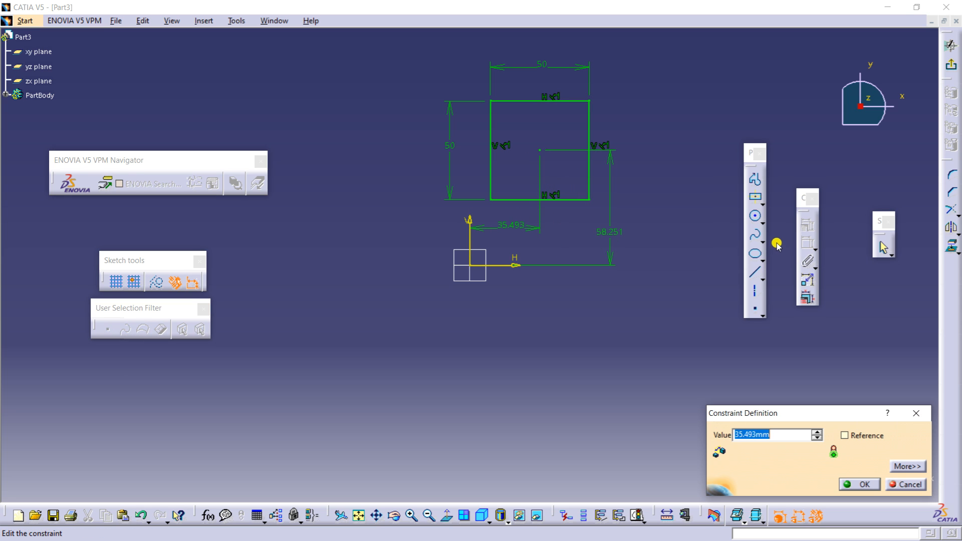
pyautogui.write('5')
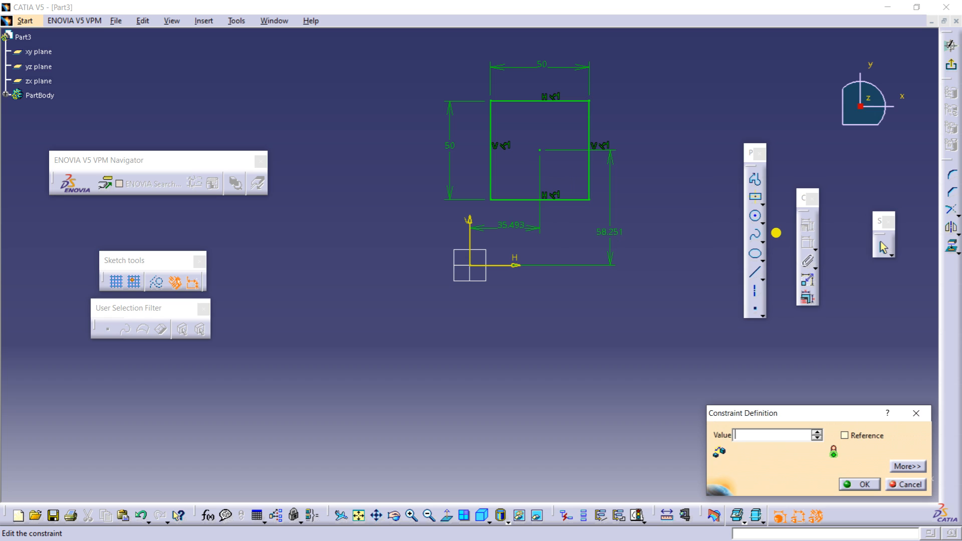
pyautogui.write('5mm')
pyautogui.press('Return')
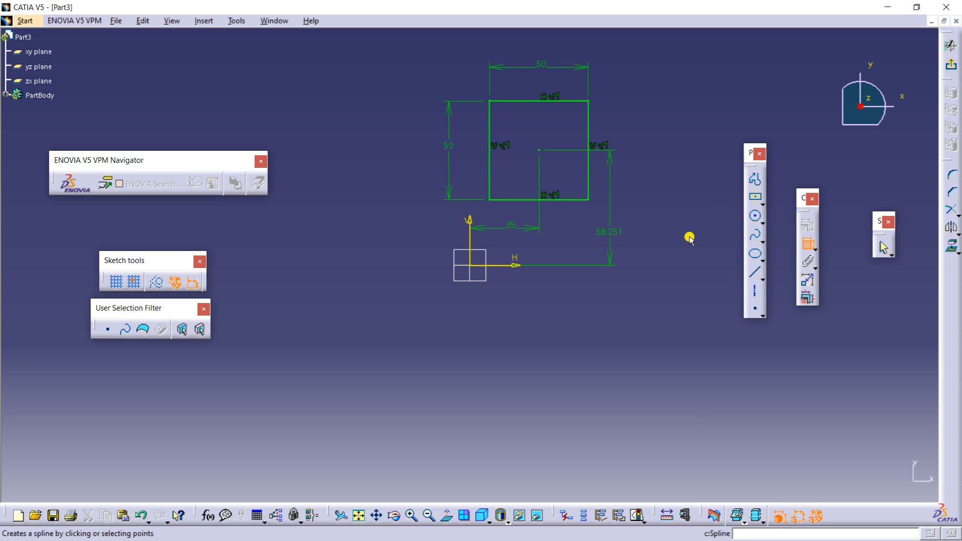
pyautogui.doubleClick(612, 224)
pyautogui.write('55mm')
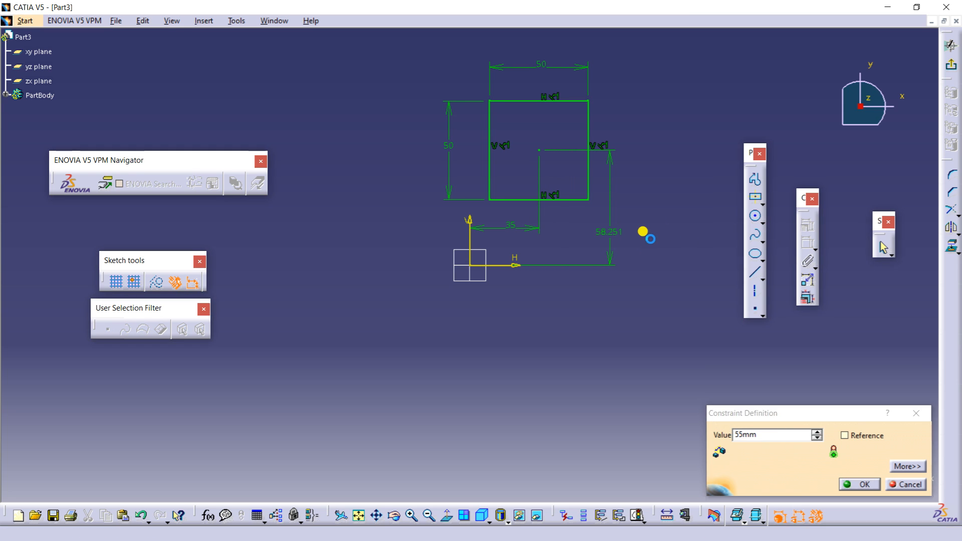
pyautogui.press('Return')
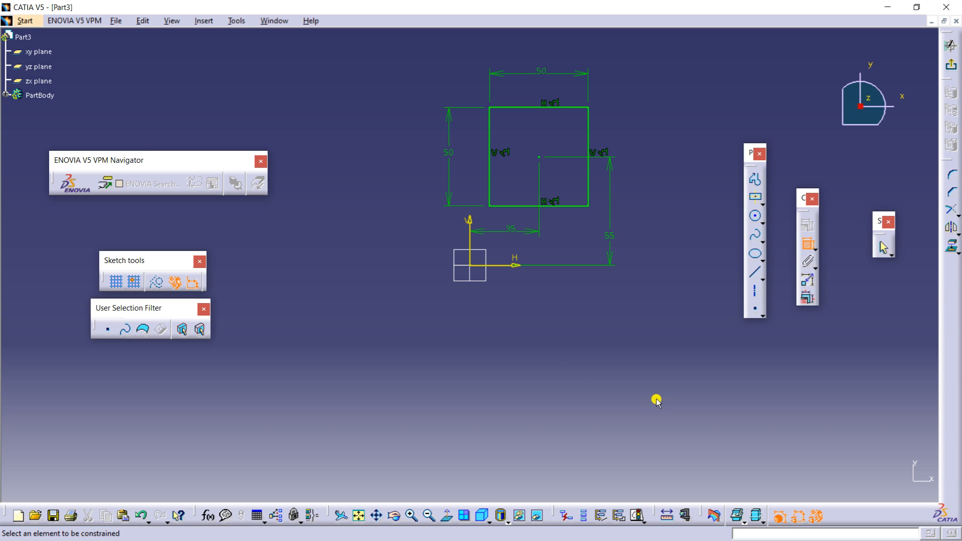
# Step: Check the sketch's solving status and examine each element's status in the Sketch Analysis diagnostic
pyautogui.click(639, 515)
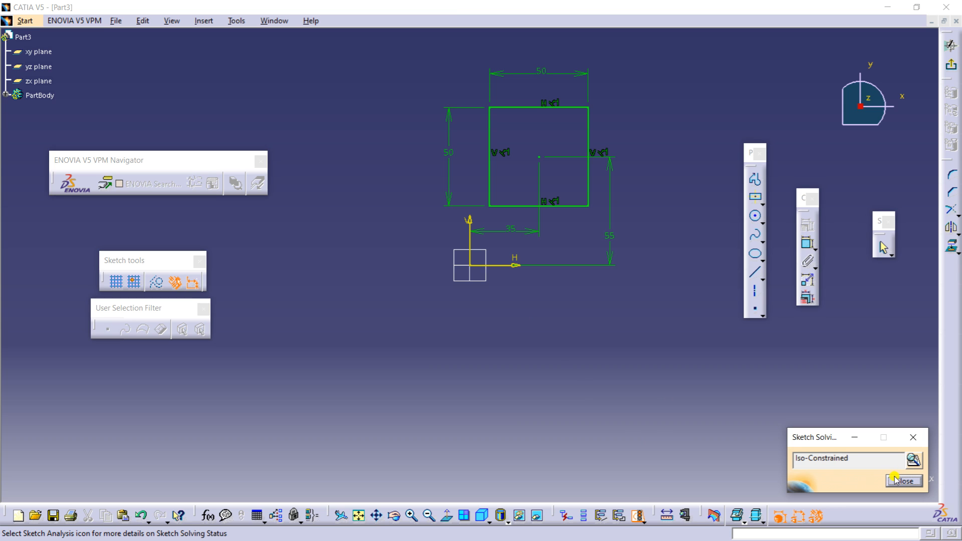
pyautogui.click(914, 460)
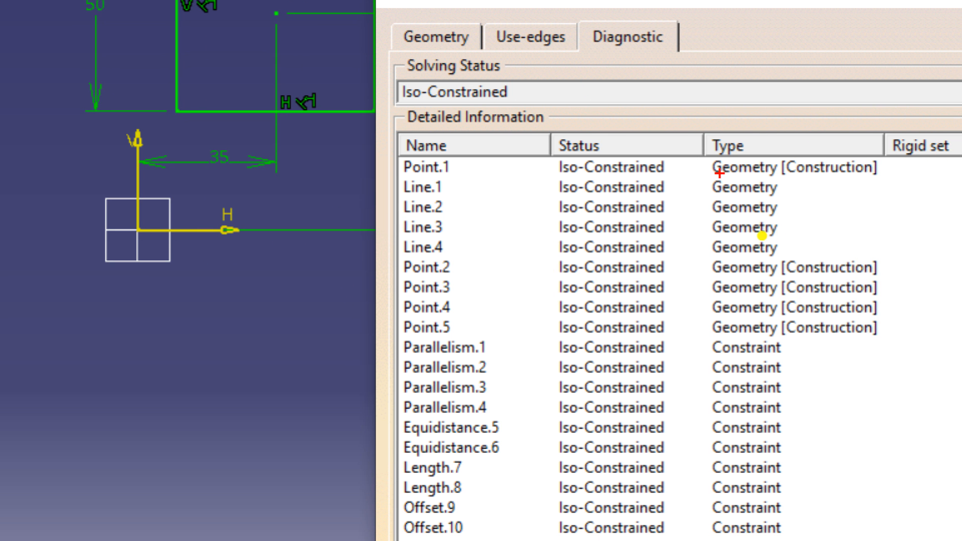
pyautogui.moveTo(720, 174)
pyautogui.mouseDown()
pyautogui.moveTo(618, 441)
pyautogui.moveTo(722, 251)
pyautogui.mouseUp()
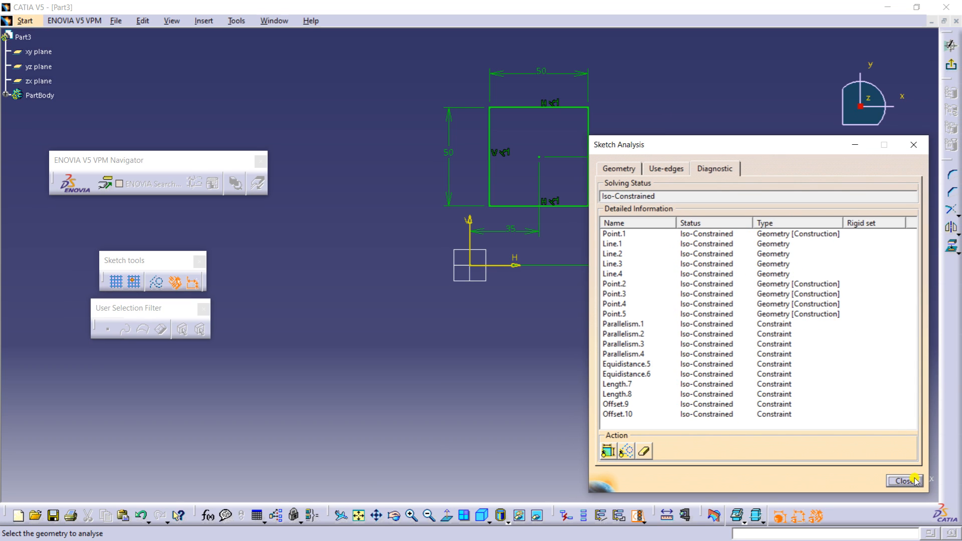
pyautogui.click(905, 482)
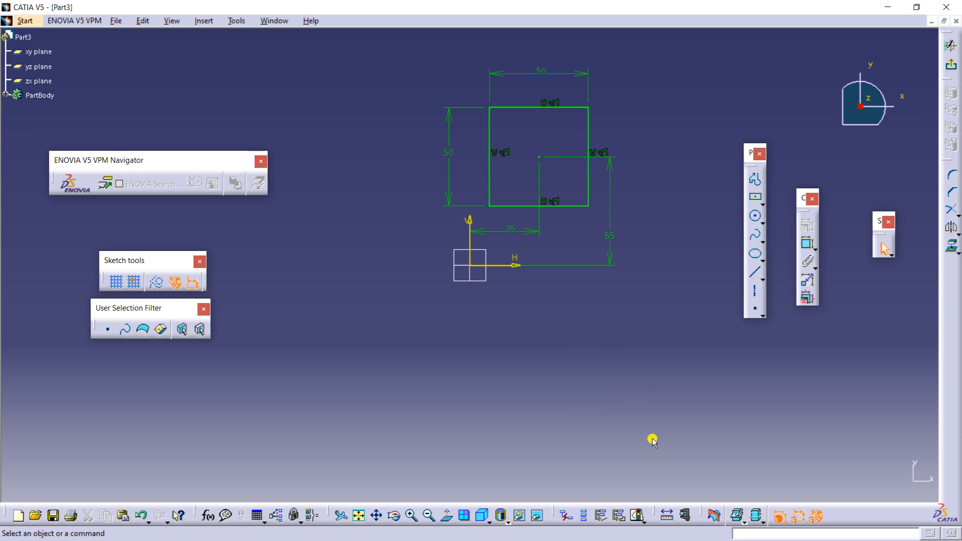
# Step: Delete the center point's 55 mm distance dimension and examine the sketch elements' status in the Sketch Analysis diagnostic
pyautogui.click(604, 232)
pyautogui.press('Delete')
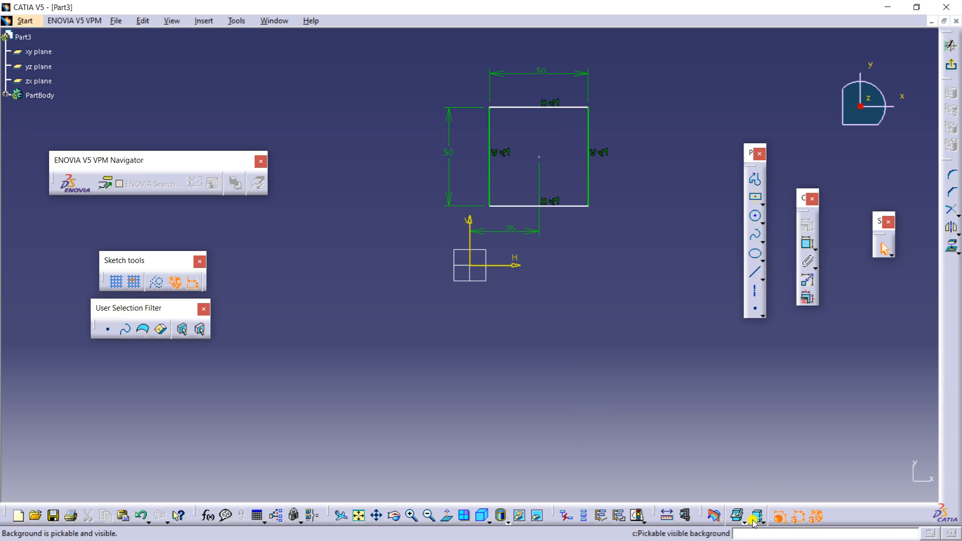
pyautogui.click(635, 518)
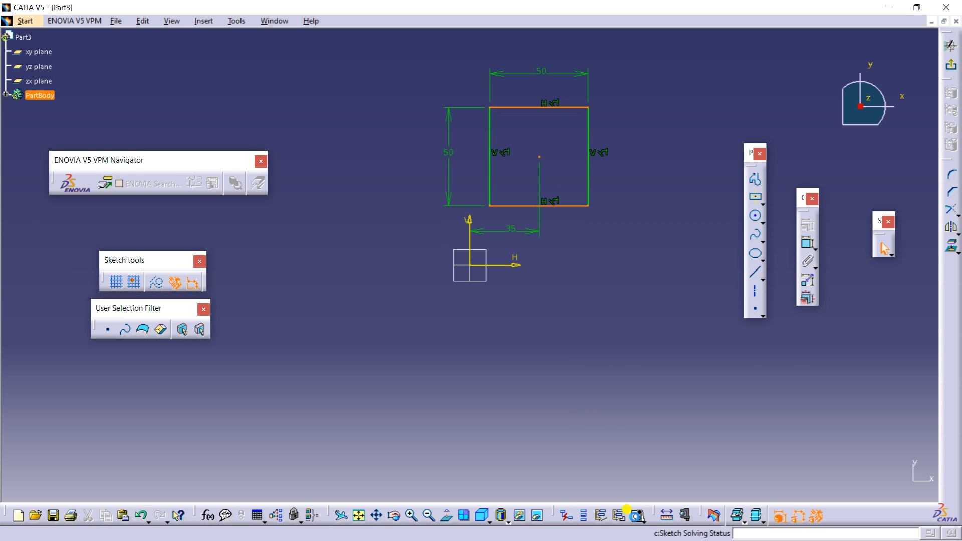
pyautogui.click(913, 459)
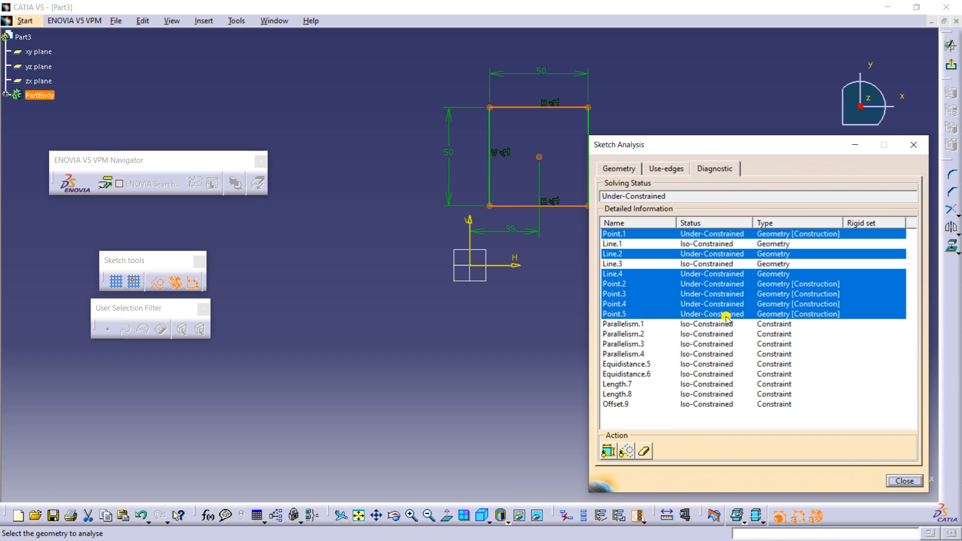
pyautogui.click(905, 481)
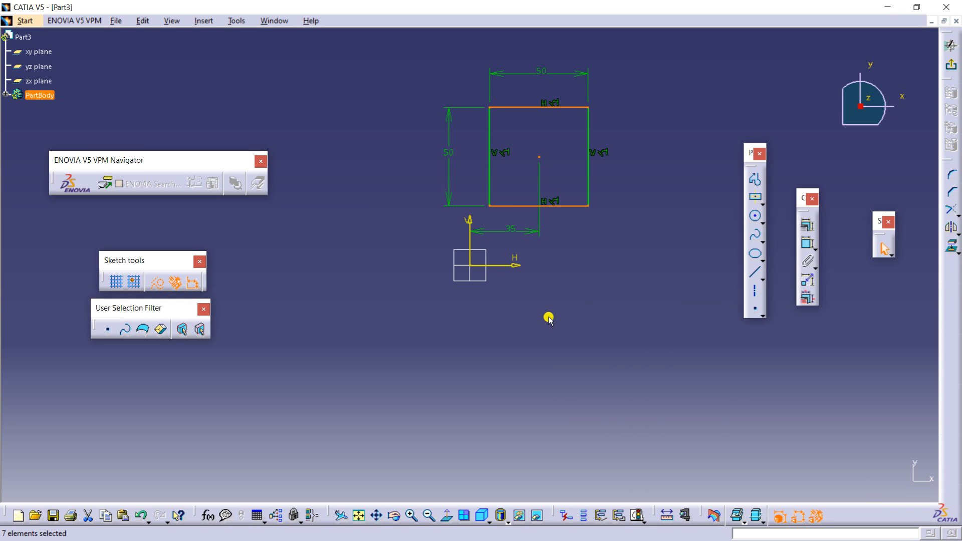
pyautogui.click(547, 300)
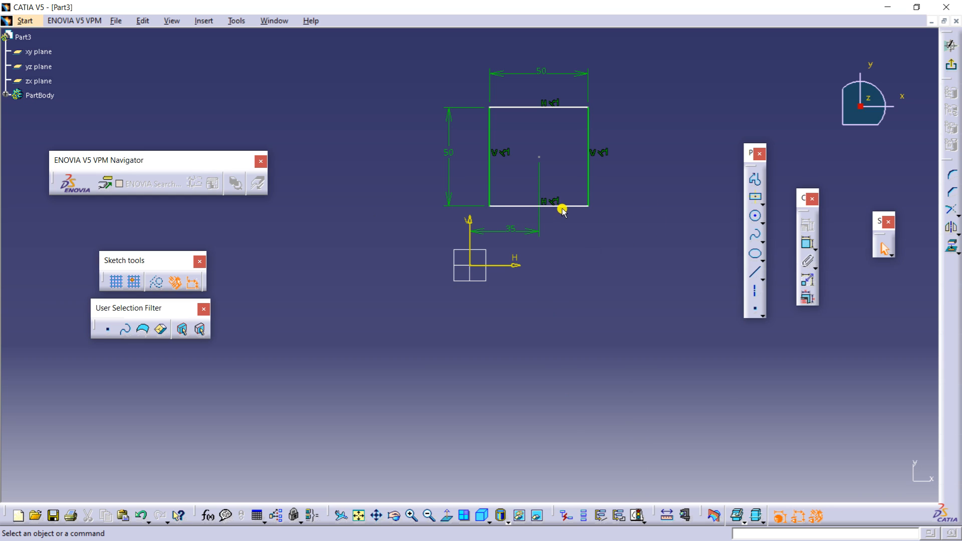
# Step: Dimension the distance from the rectangle's center point to the H axis again
pyautogui.click(808, 243)
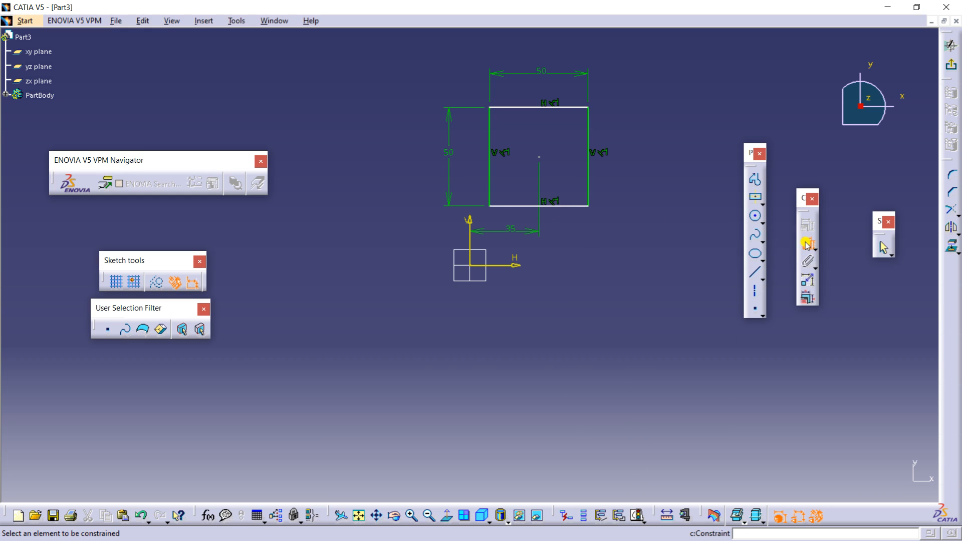
pyautogui.click(539, 156)
pyautogui.click(509, 264)
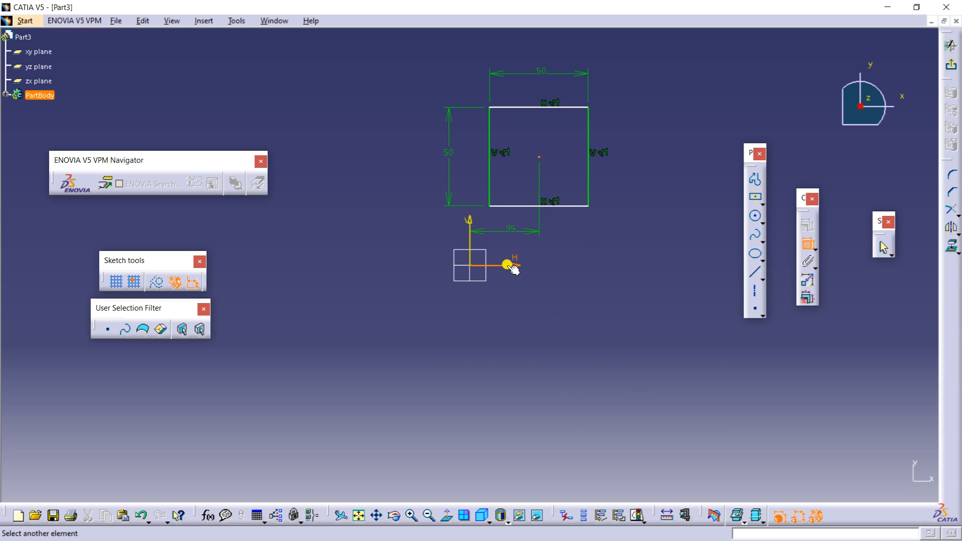
pyautogui.click(596, 228)
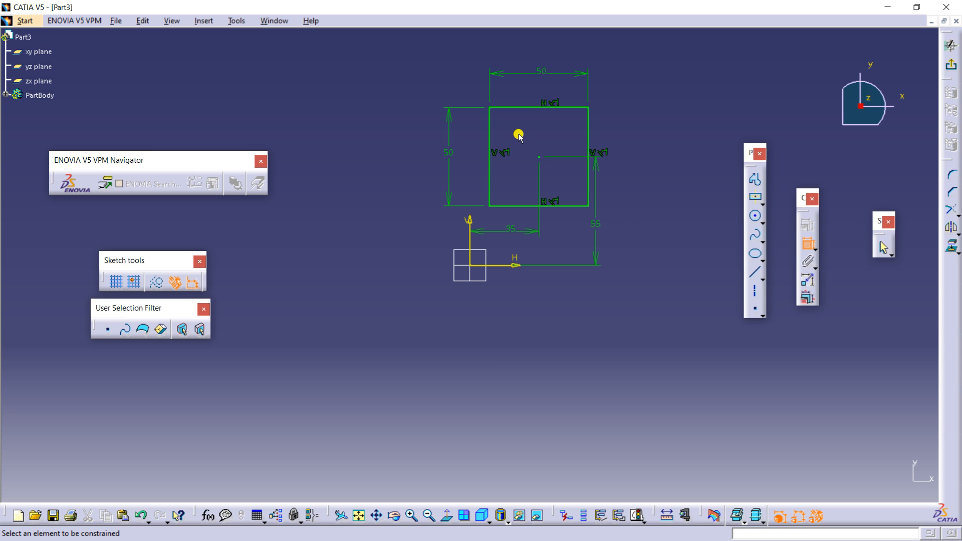
# Step: Add a redundant height dimension between the rectangle's horizontal edges and check the sketch's solving status
pyautogui.click(544, 206)
pyautogui.click(630, 161)
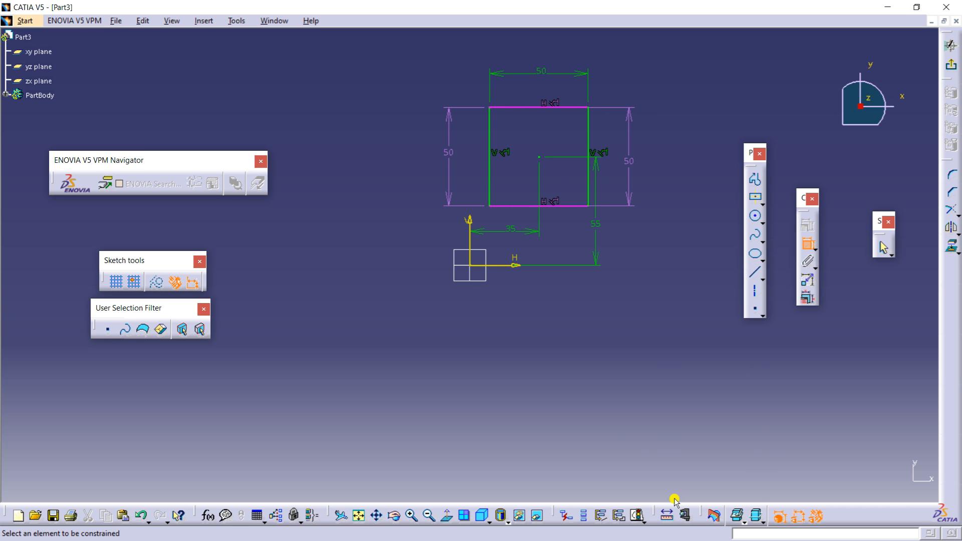
pyautogui.click(638, 516)
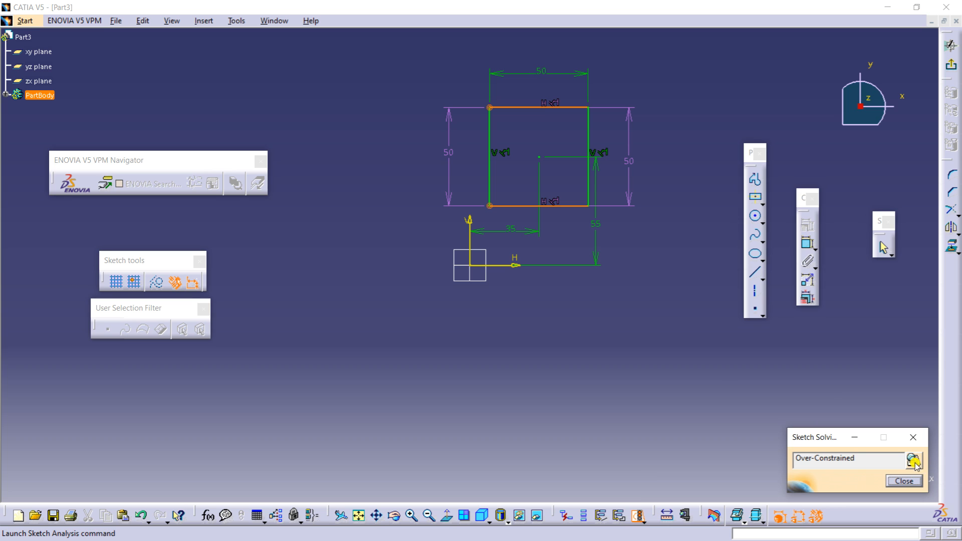
pyautogui.click(912, 481)
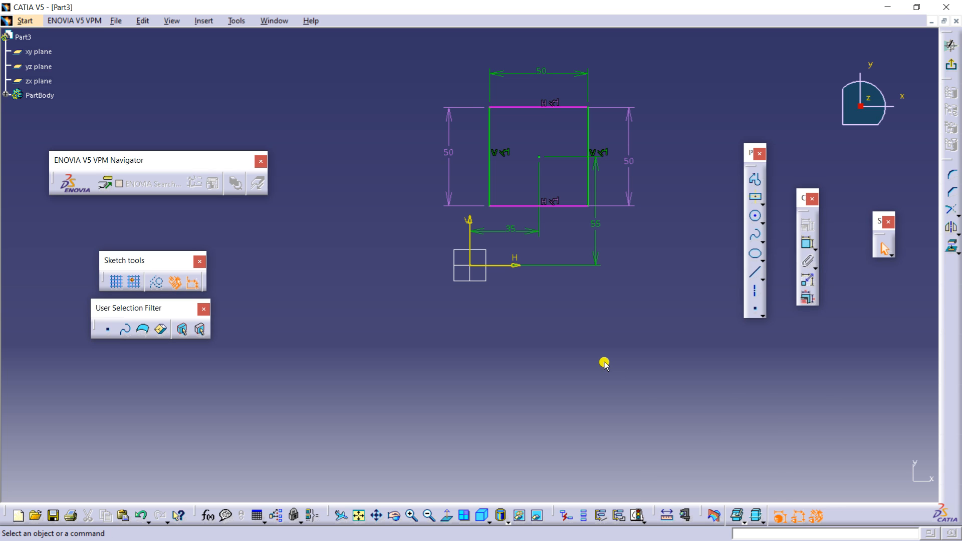
pyautogui.hotkey('alt', 'Tab')
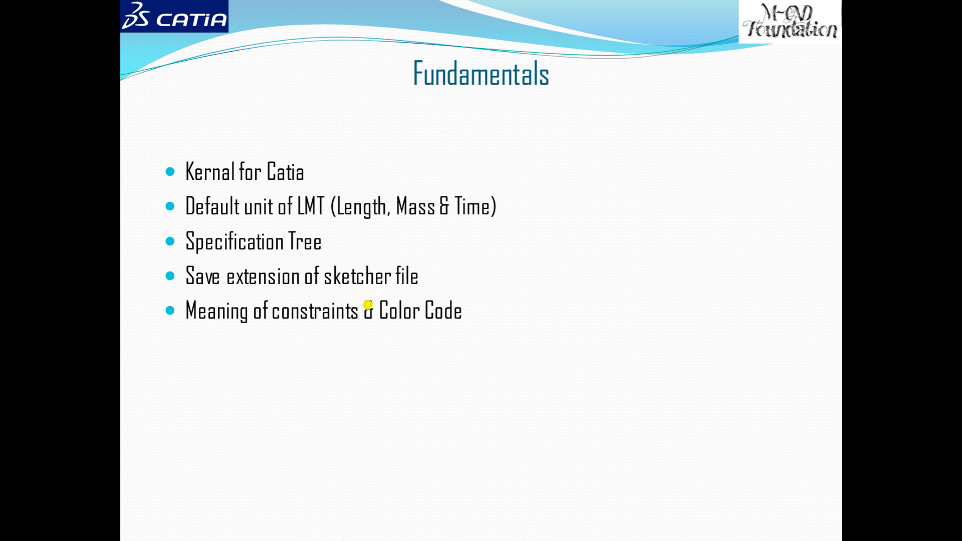
pyautogui.click(453, 342)
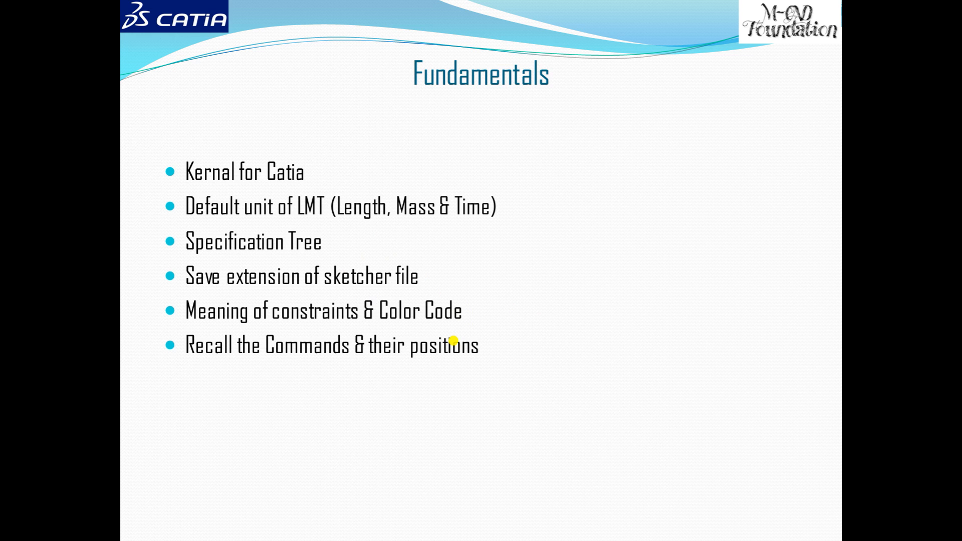
pyautogui.hotkey('alt', 'Tab')
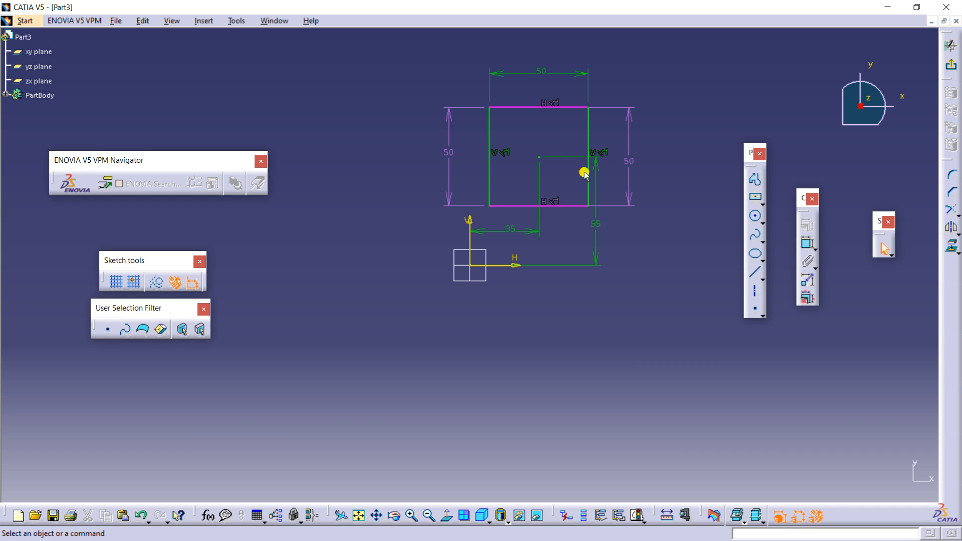
# Step: Close the floating Profile, Constraint and Select toolbars in the sketch workbench
pyautogui.click(760, 154)
pyautogui.click(815, 199)
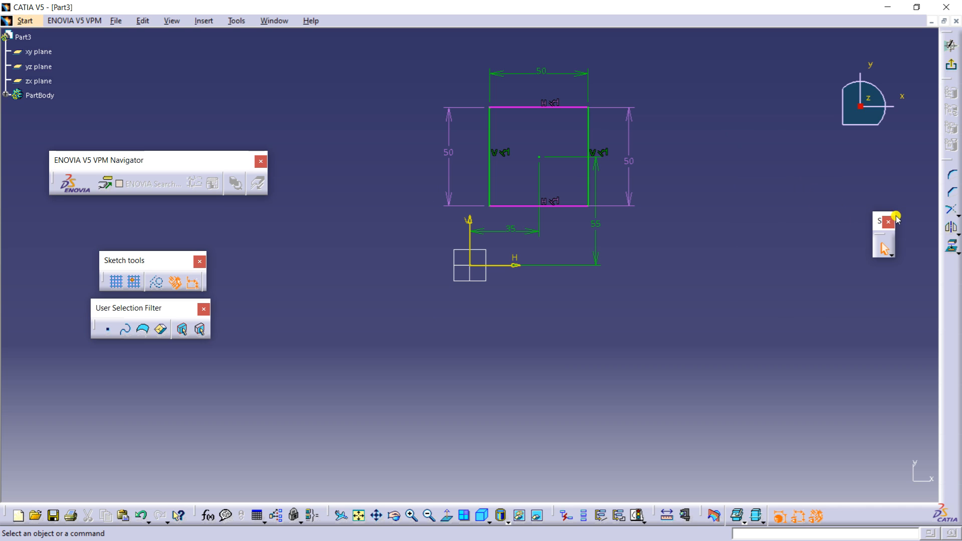
pyautogui.click(889, 222)
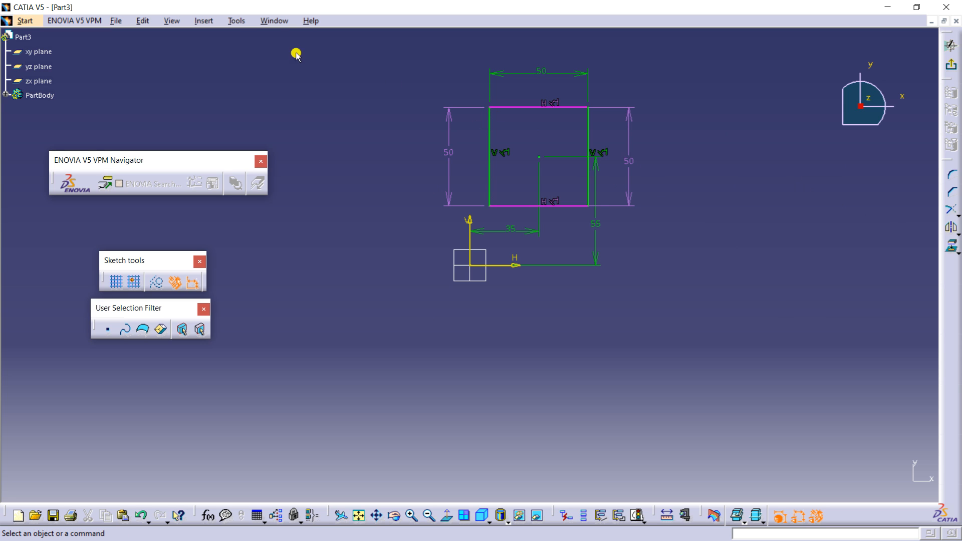
pyautogui.click(237, 20)
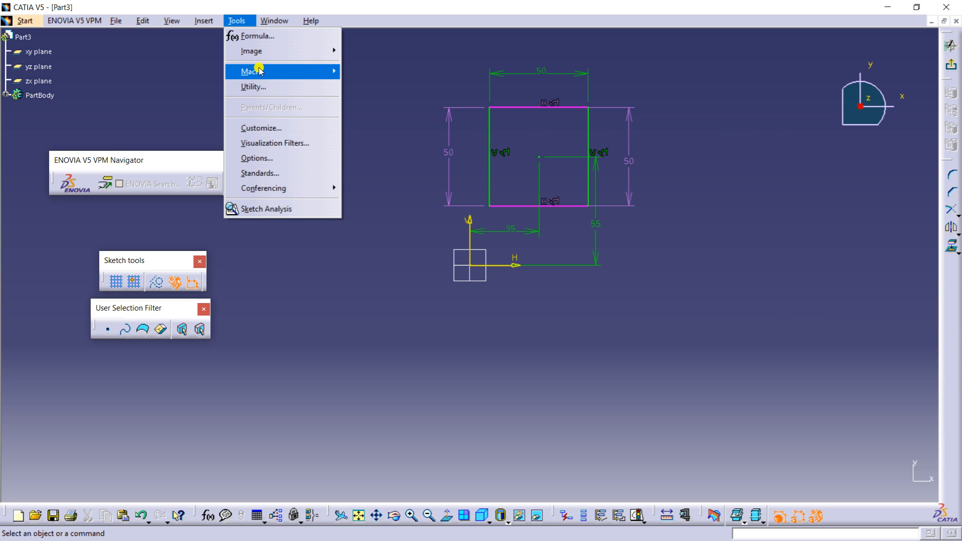
pyautogui.click(254, 158)
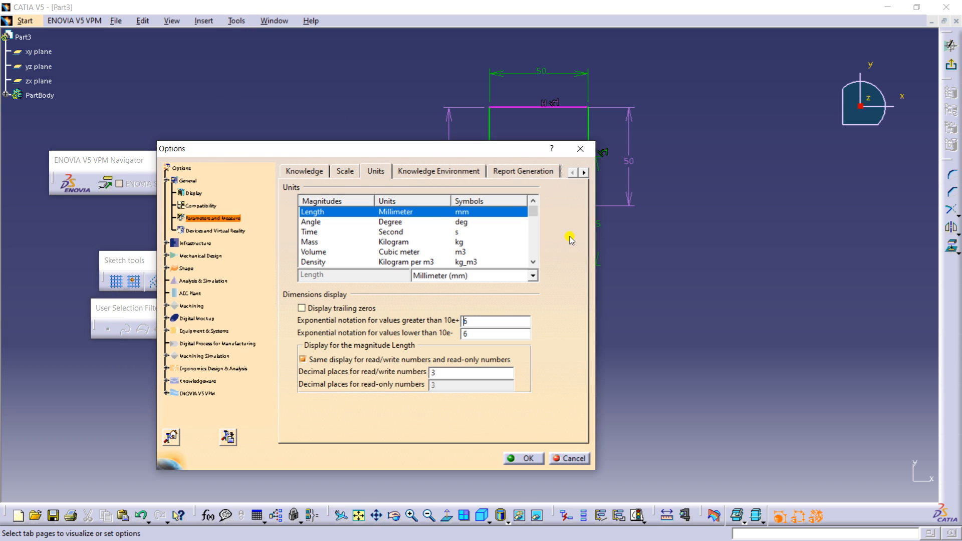
pyautogui.click(571, 459)
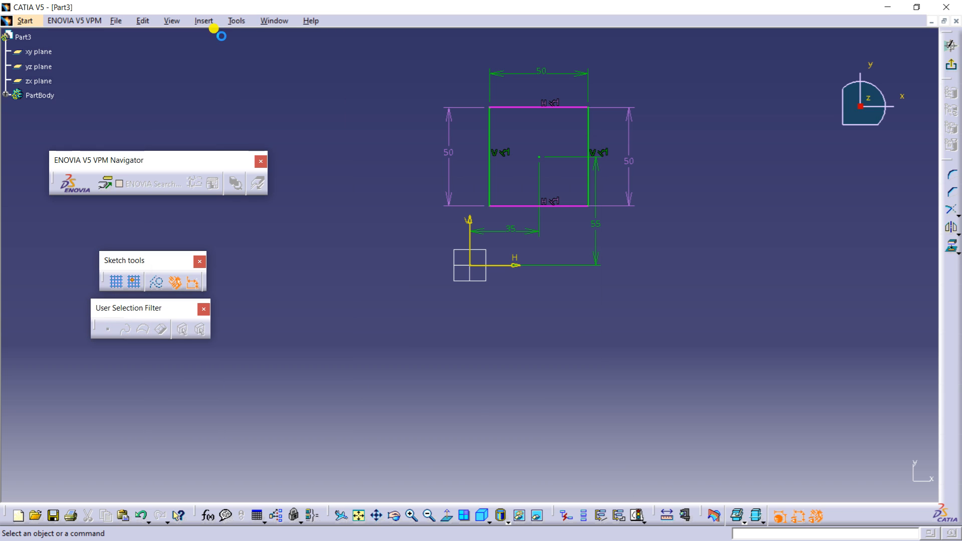
# Step: Restore the contents and positions of all toolbars through the Customize settings
pyautogui.click(250, 20)
pyautogui.click(254, 123)
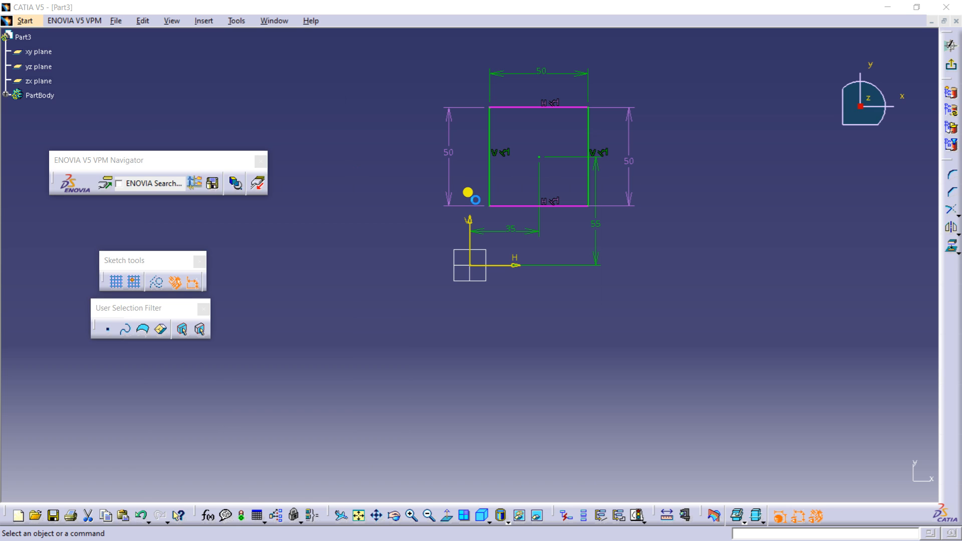
pyautogui.click(230, 185)
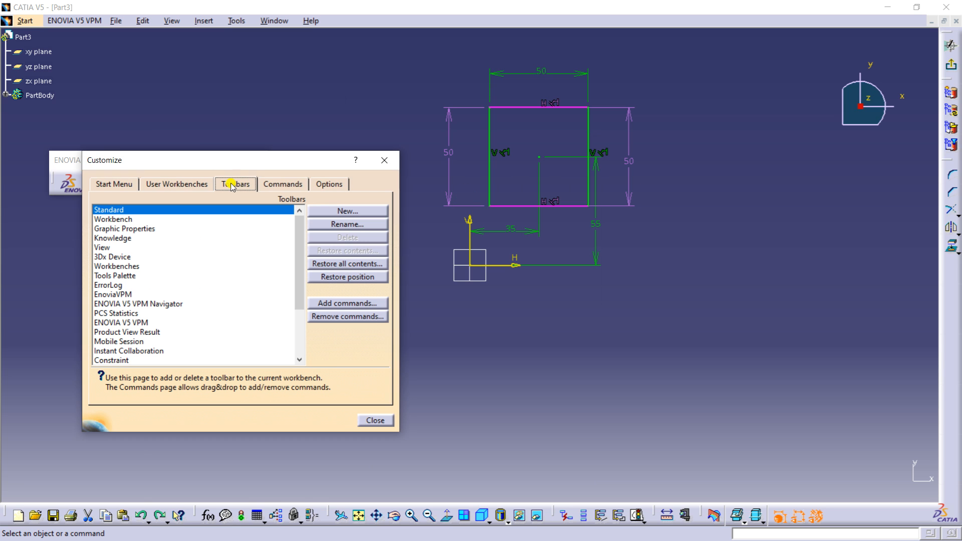
pyautogui.click(345, 264)
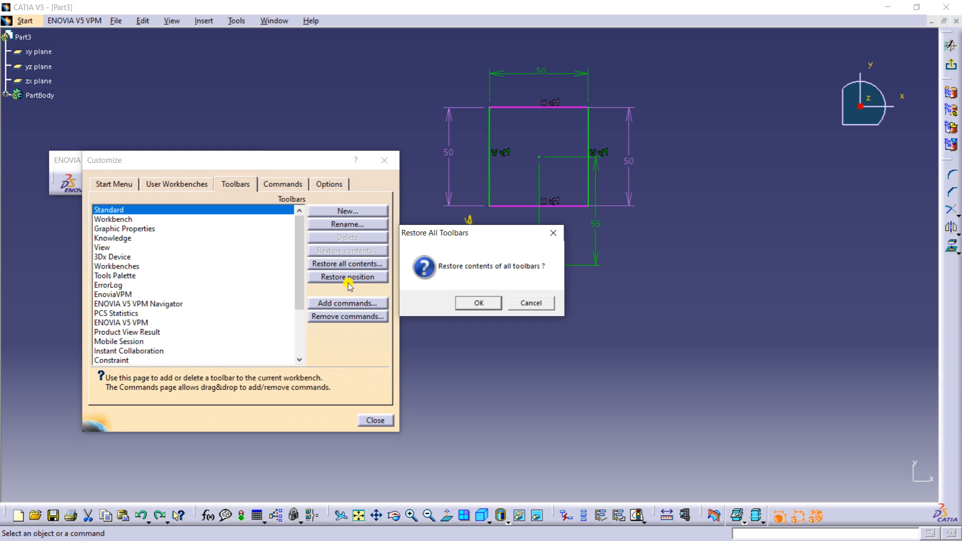
pyautogui.click(454, 300)
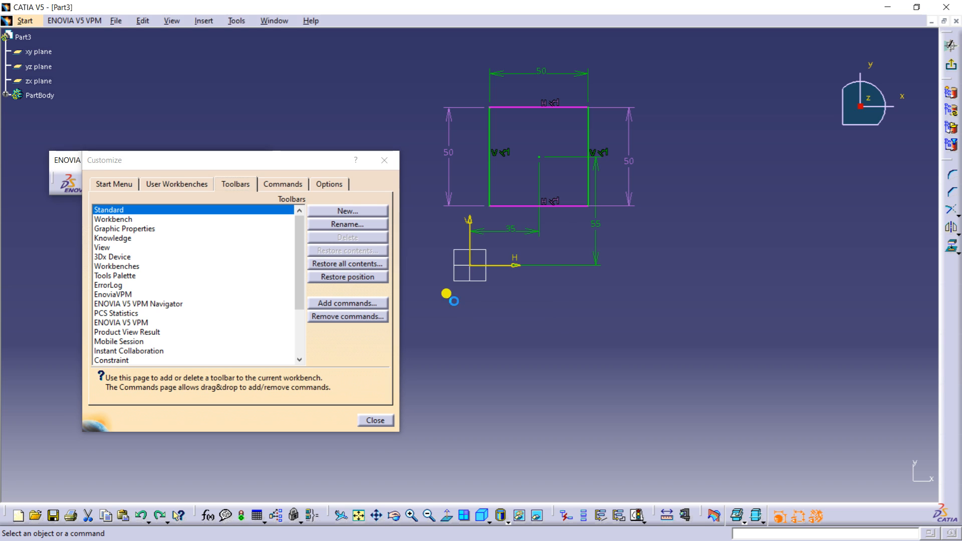
pyautogui.click(351, 278)
pyautogui.click(476, 302)
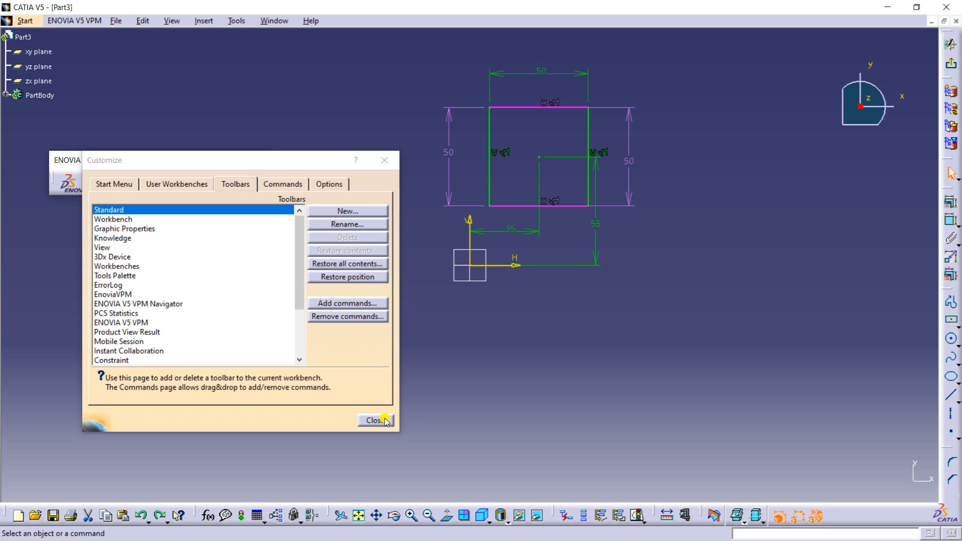
pyautogui.click(375, 420)
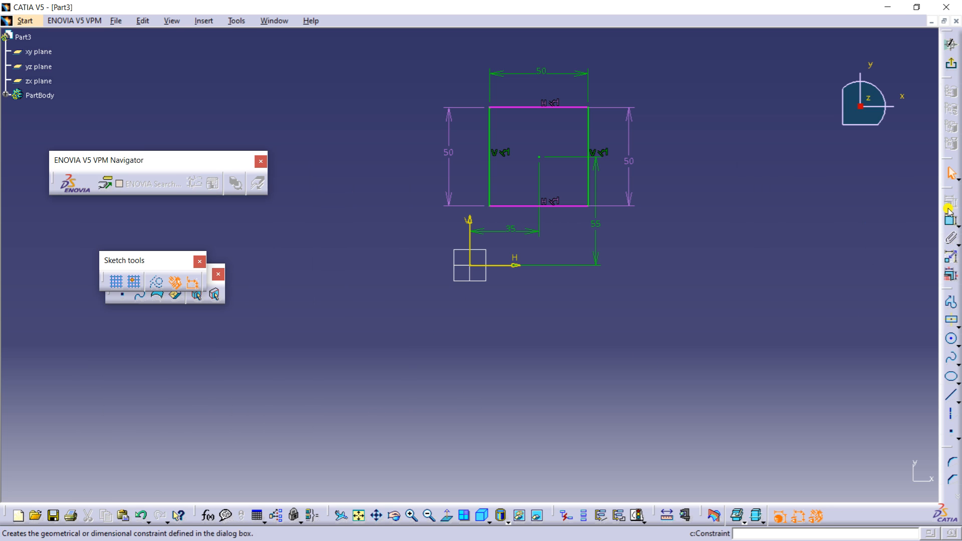
# Step: Undock the Constraint and Profile toolbars and place them as floating toolbars beside the sketch
pyautogui.moveTo(946, 189); pyautogui.dragTo(841, 196)
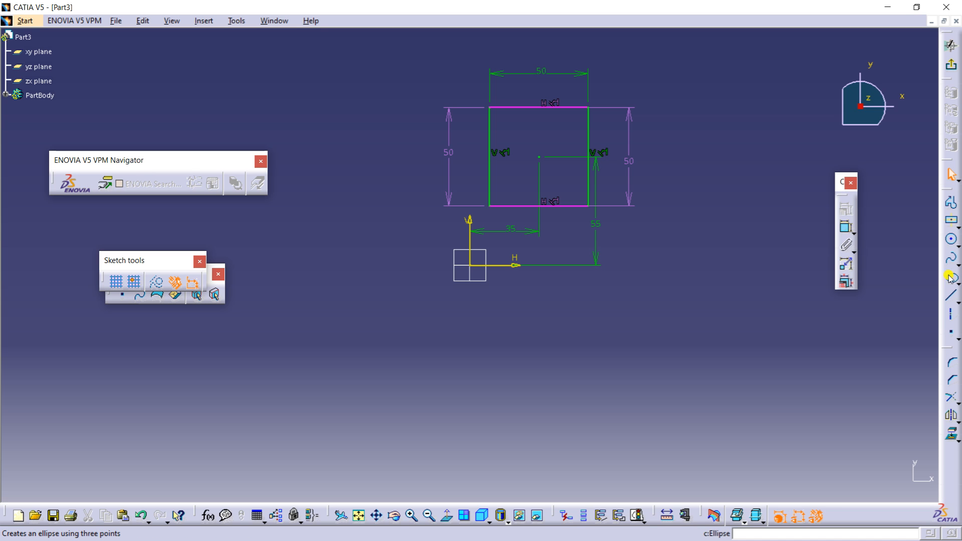
pyautogui.moveTo(939, 192); pyautogui.dragTo(806, 249)
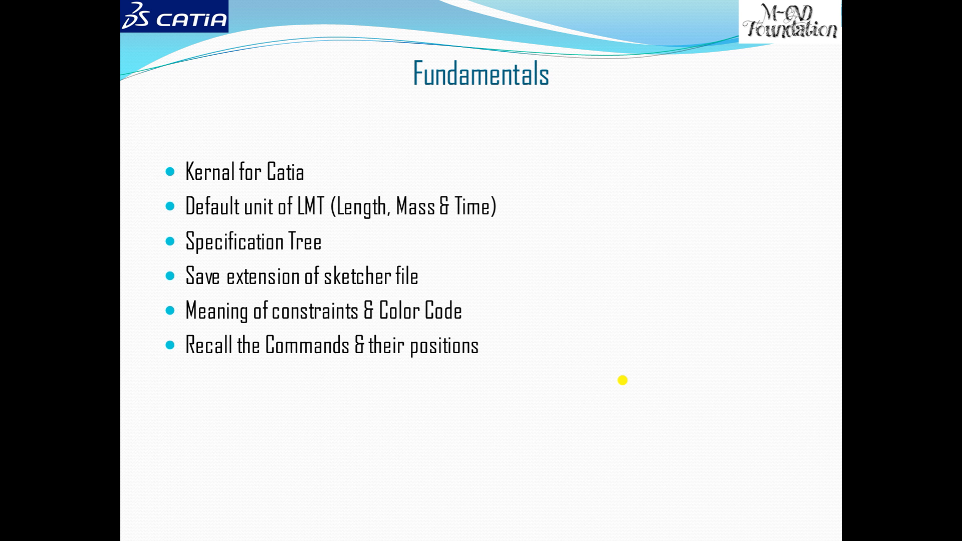
pyautogui.click(622, 380)
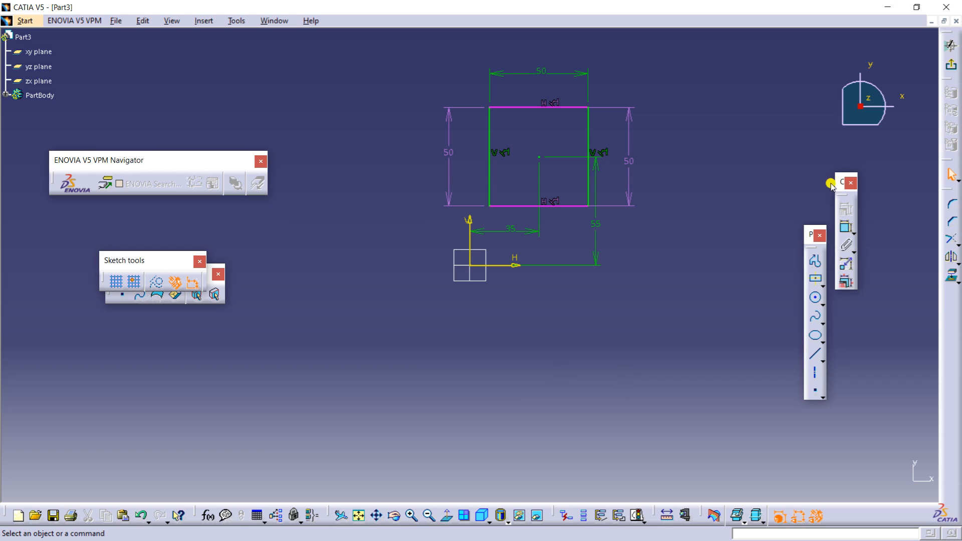
# Step: Close Part3 without saving its changes and create a new document of type Part
pyautogui.click(954, 15)
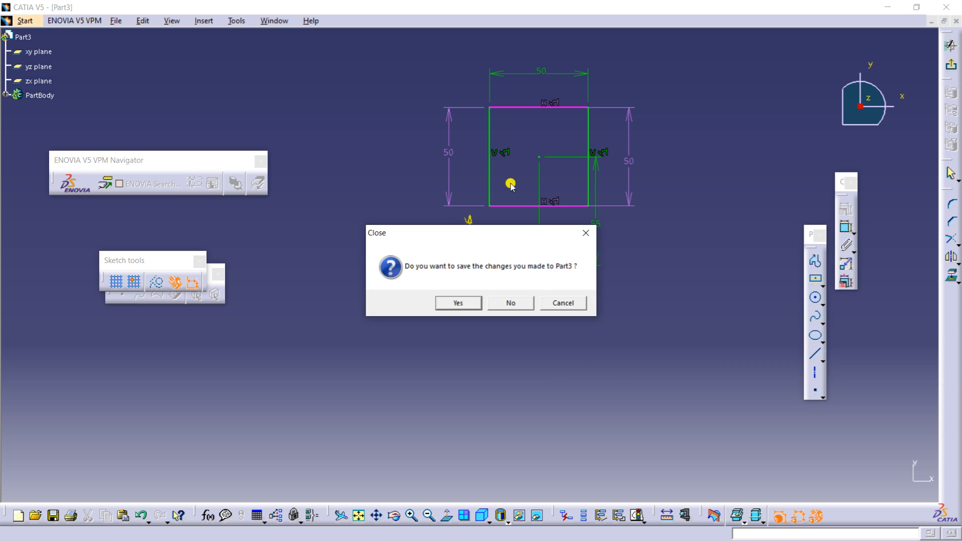
pyautogui.click(516, 302)
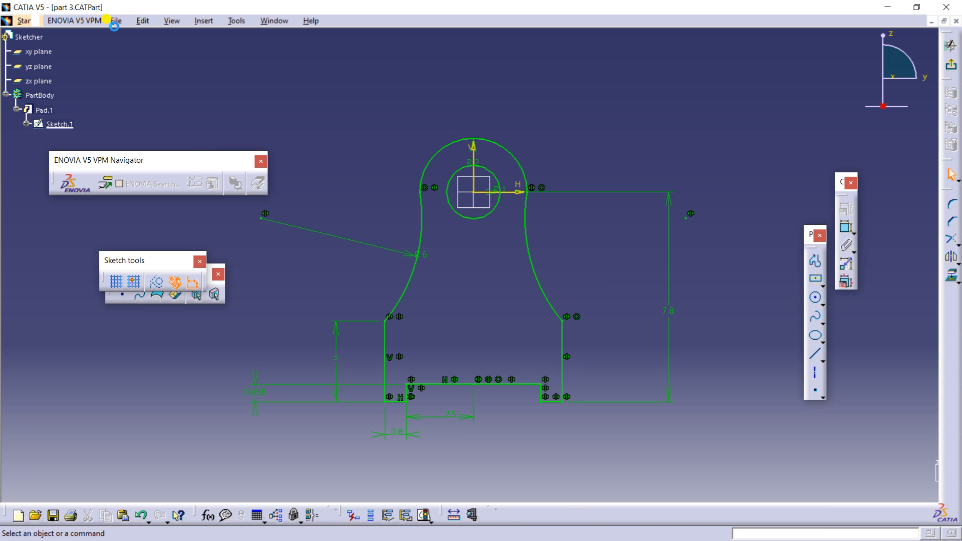
pyautogui.click(115, 22)
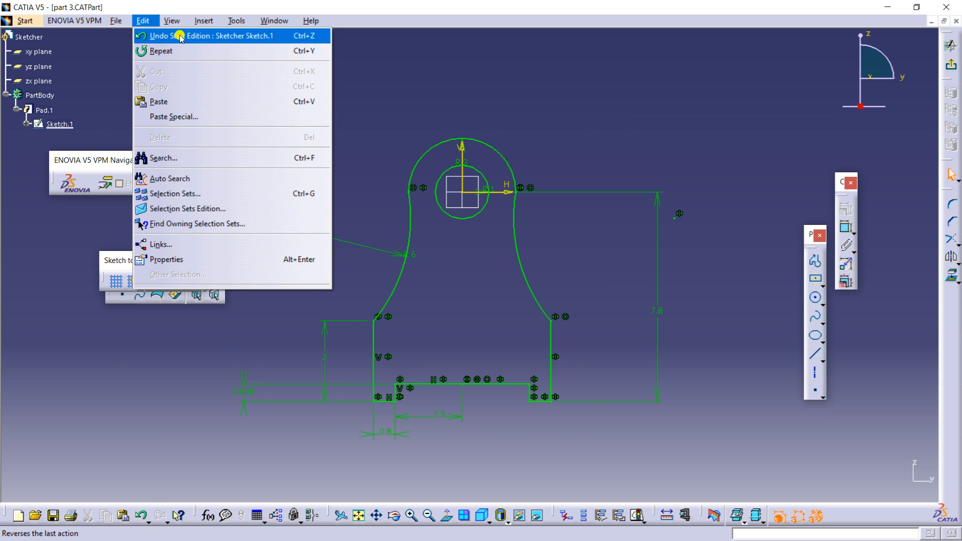
pyautogui.click(130, 35)
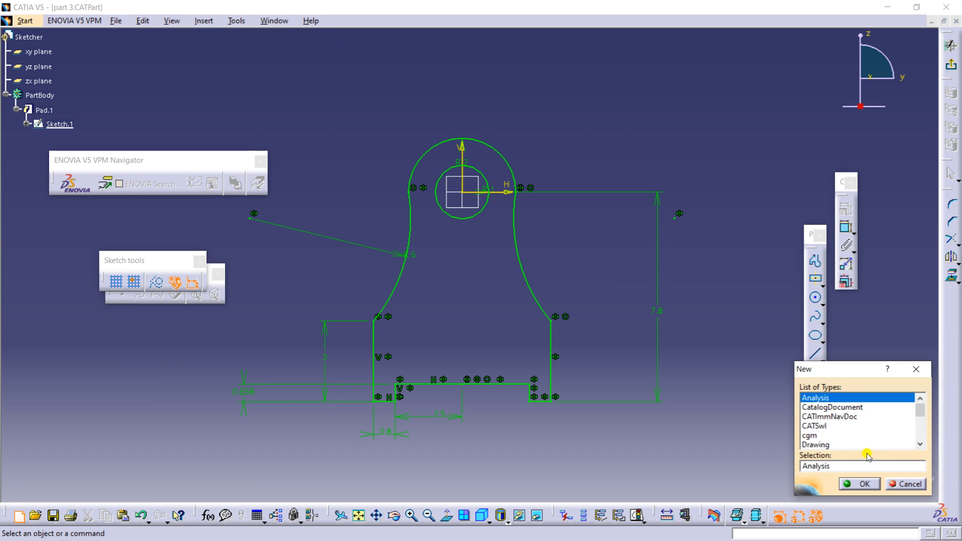
pyautogui.scroll(-3, 822, 431)
pyautogui.click(814, 435)
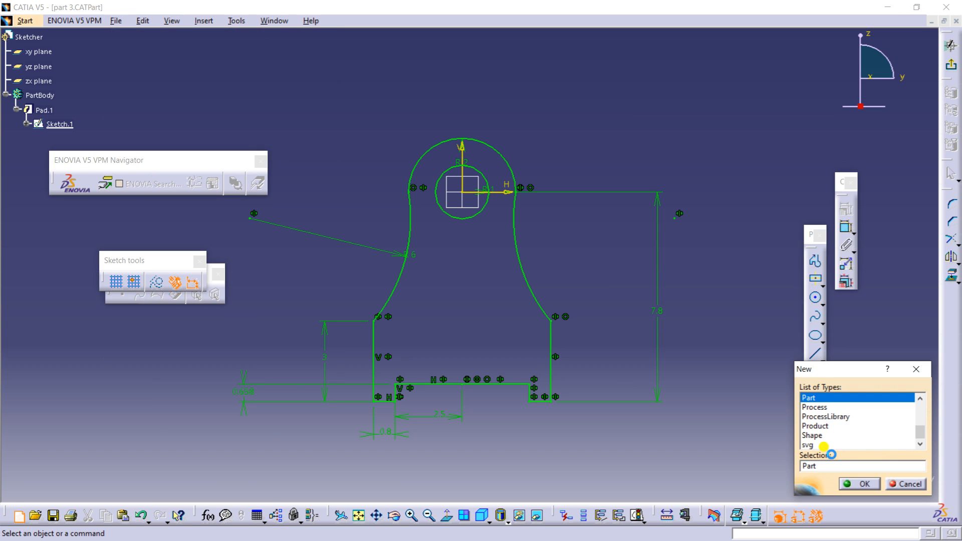
pyautogui.click(861, 484)
pyautogui.click(866, 415)
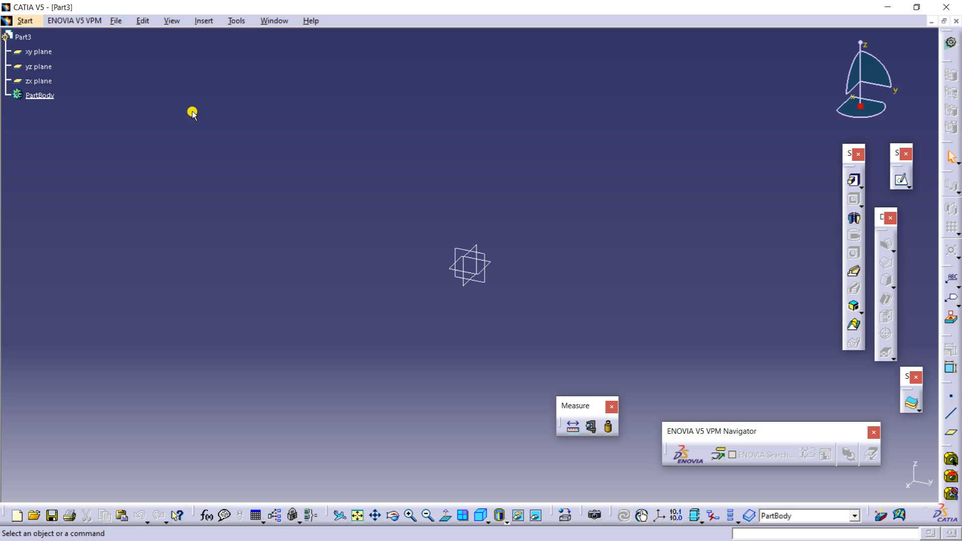
# Step: Highlight the xy, yz and zx planes of the new part in turn, then clear the selection
pyautogui.click(40, 52)
pyautogui.click(49, 68)
pyautogui.click(50, 82)
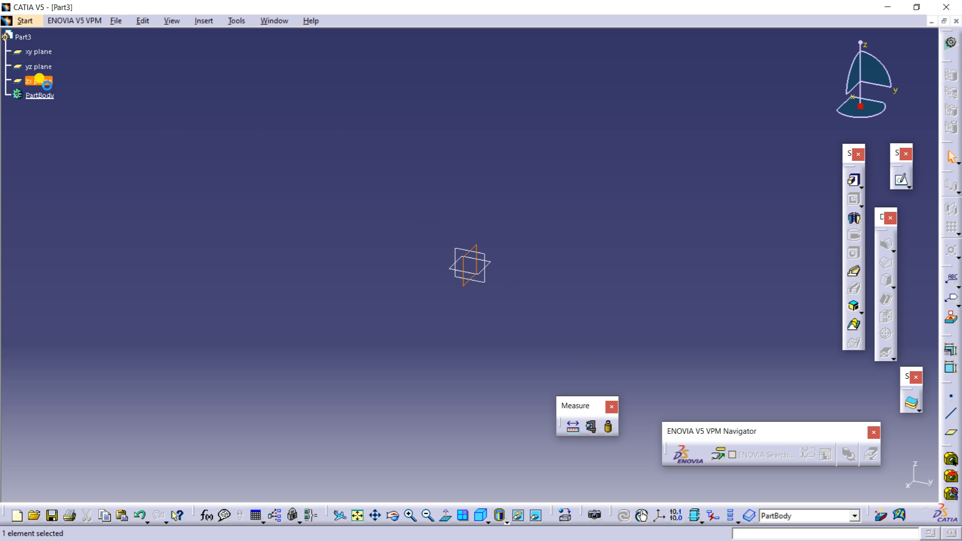
pyautogui.click(426, 300)
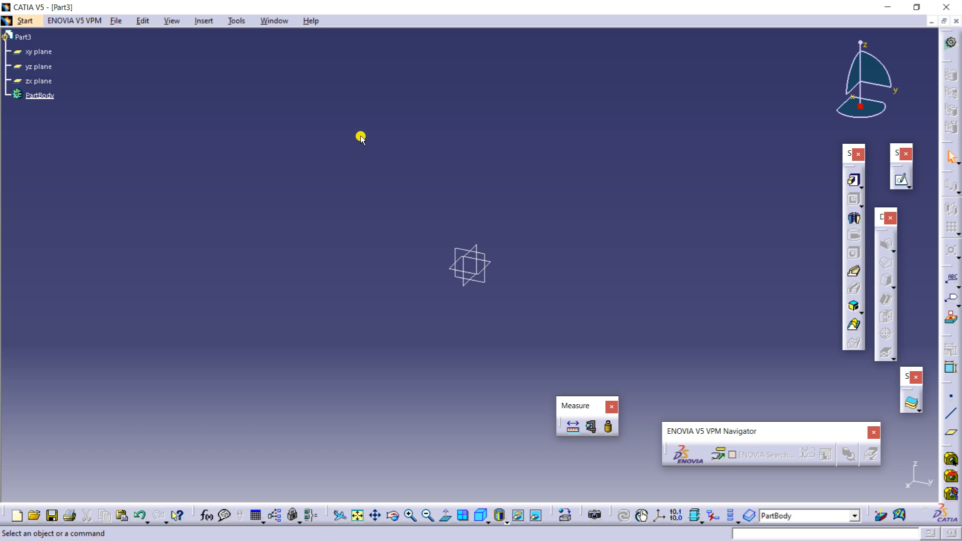
# Step: Open the program options and show the Display settings of Part Infrastructure within the Infrastructure category
pyautogui.click(238, 22)
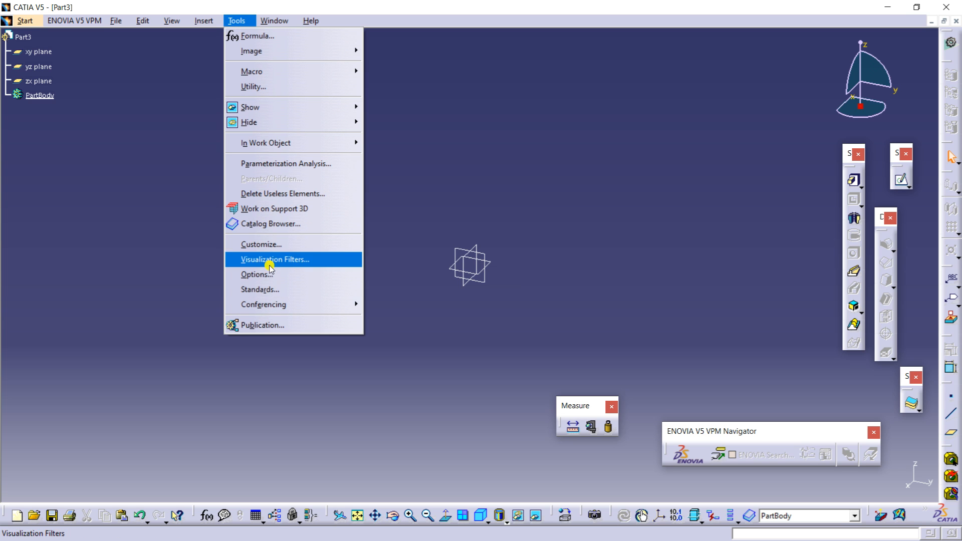
pyautogui.click(268, 281)
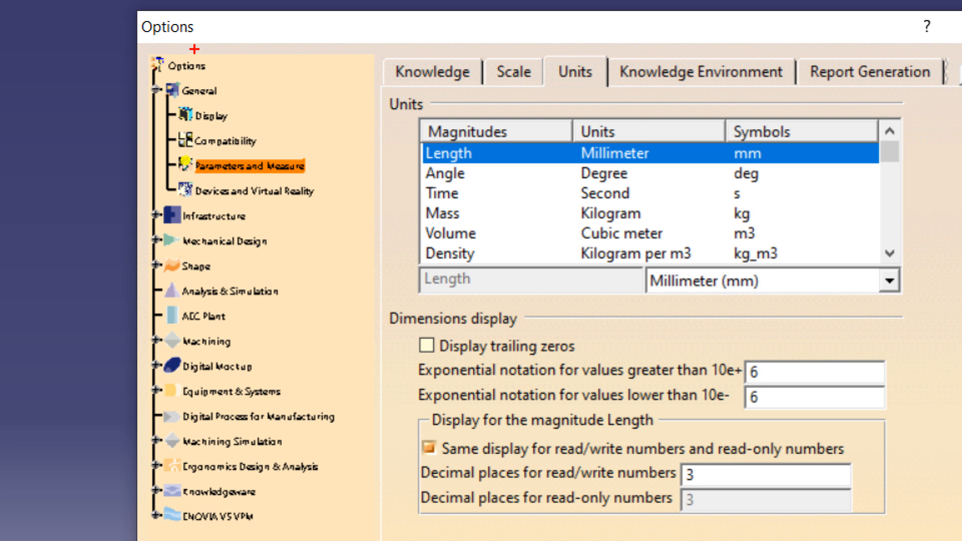
pyautogui.moveTo(203, 231); pyautogui.dragTo(281, 226)
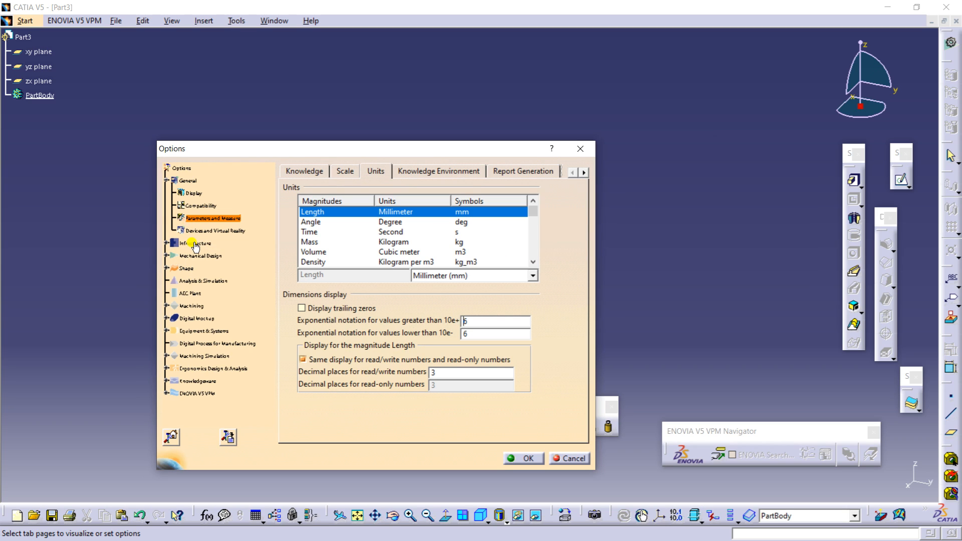
pyautogui.click(188, 217)
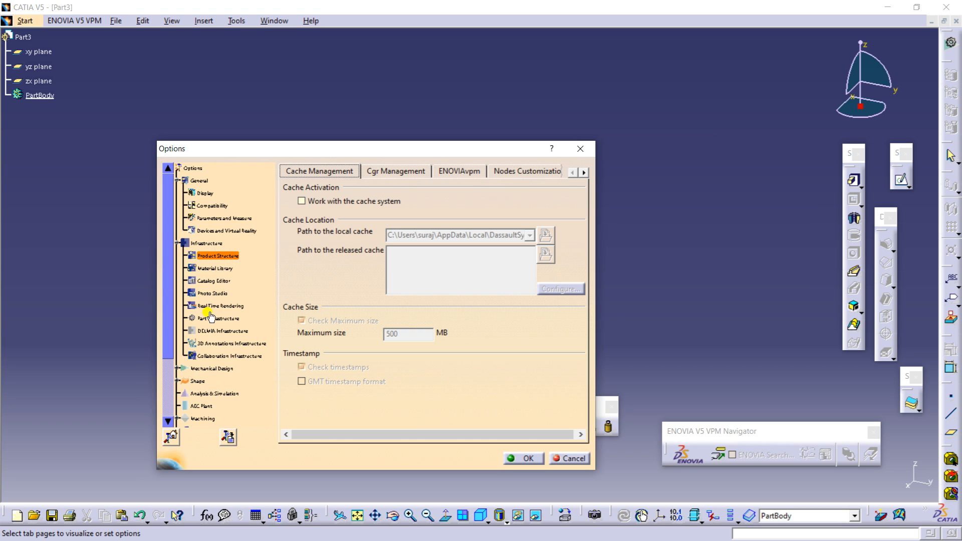
pyautogui.click(212, 318)
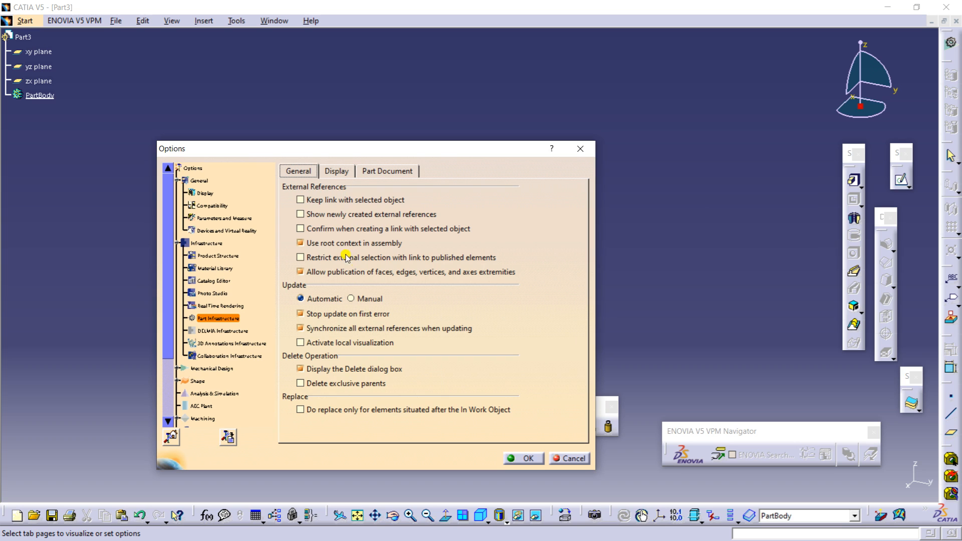
pyautogui.click(336, 171)
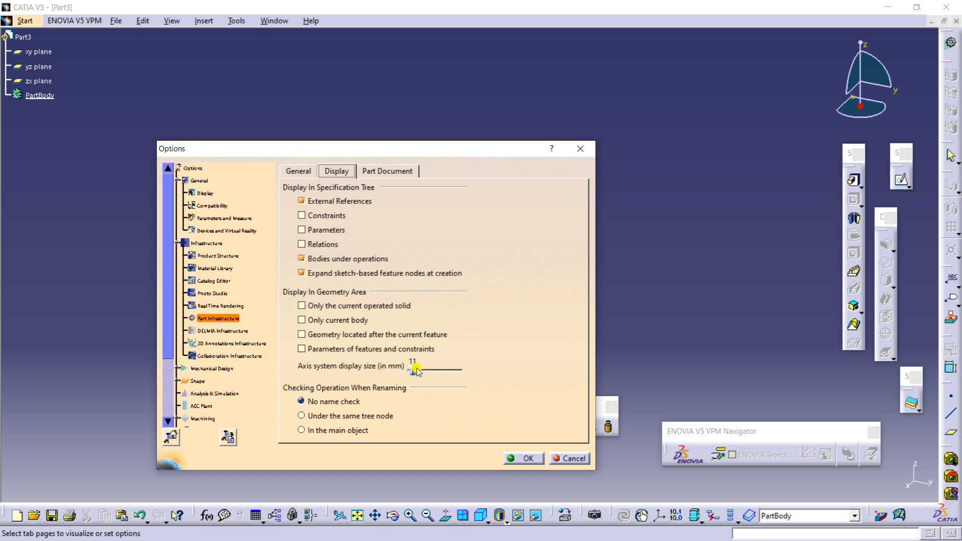
# Step: Set the axis system display size to 28 mm for the geometry area and apply the options
pyautogui.moveTo(410, 369); pyautogui.dragTo(425, 374)
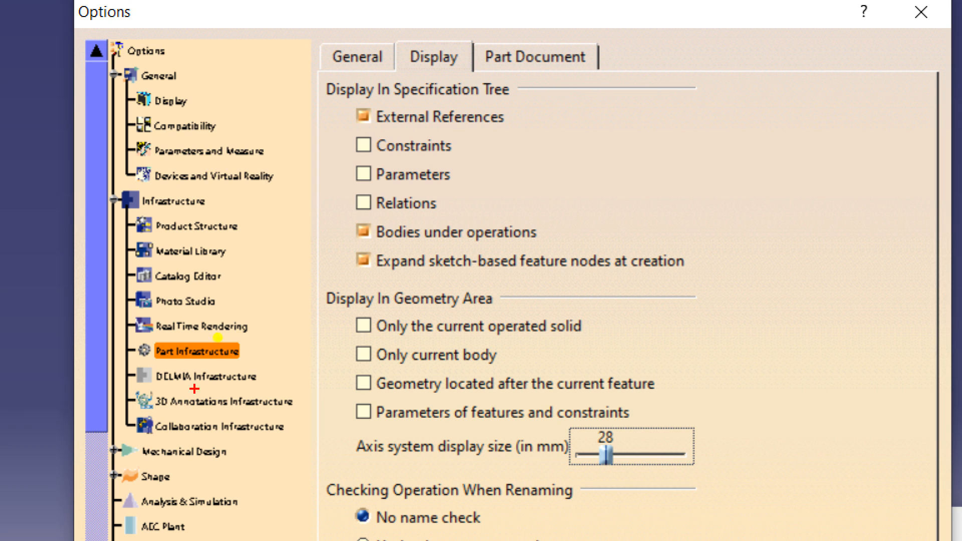
pyautogui.moveTo(151, 211); pyautogui.dragTo(216, 219)
pyautogui.moveTo(173, 364); pyautogui.dragTo(203, 367)
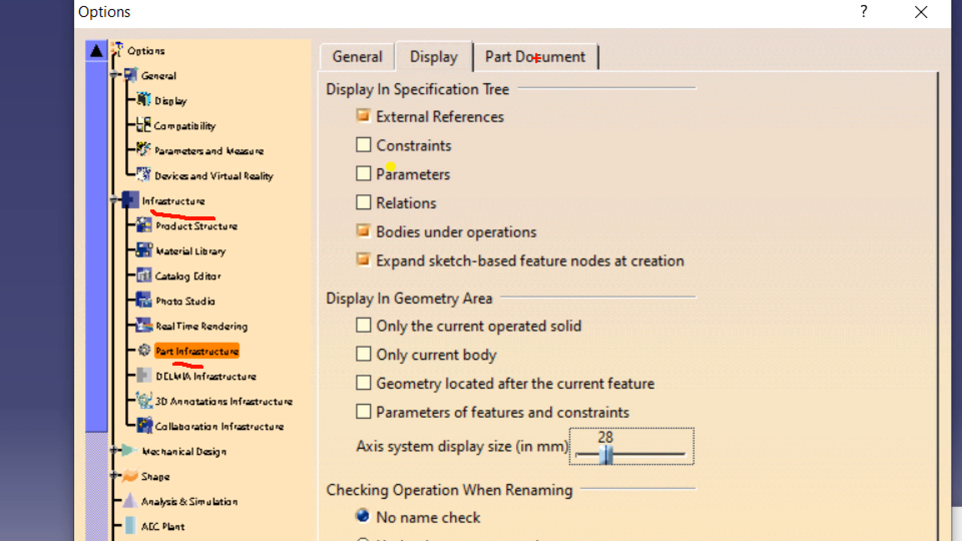
pyautogui.moveTo(436, 29)
pyautogui.mouseDown()
pyautogui.moveTo(398, 61)
pyautogui.moveTo(441, 9)
pyautogui.moveTo(432, 22)
pyautogui.mouseUp()
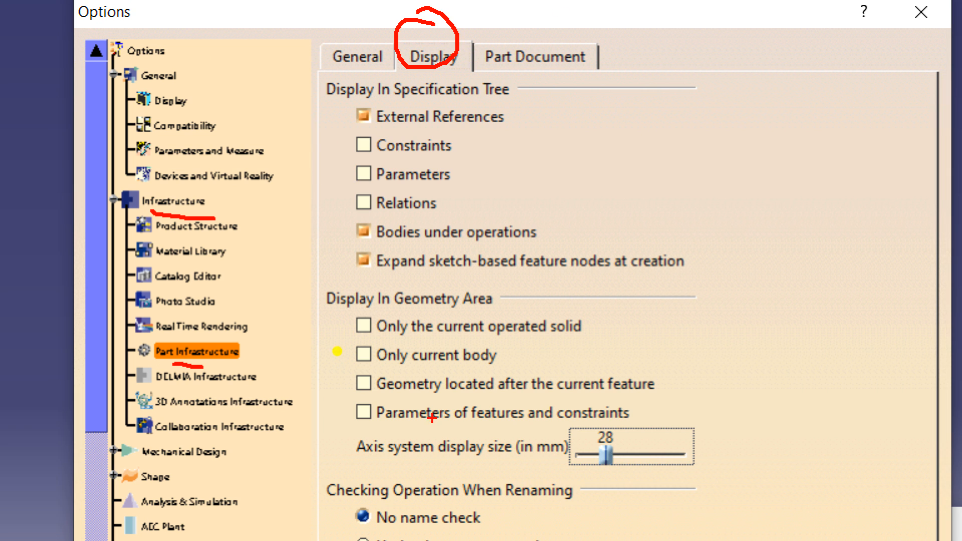
pyautogui.moveTo(400, 456); pyautogui.dragTo(505, 453)
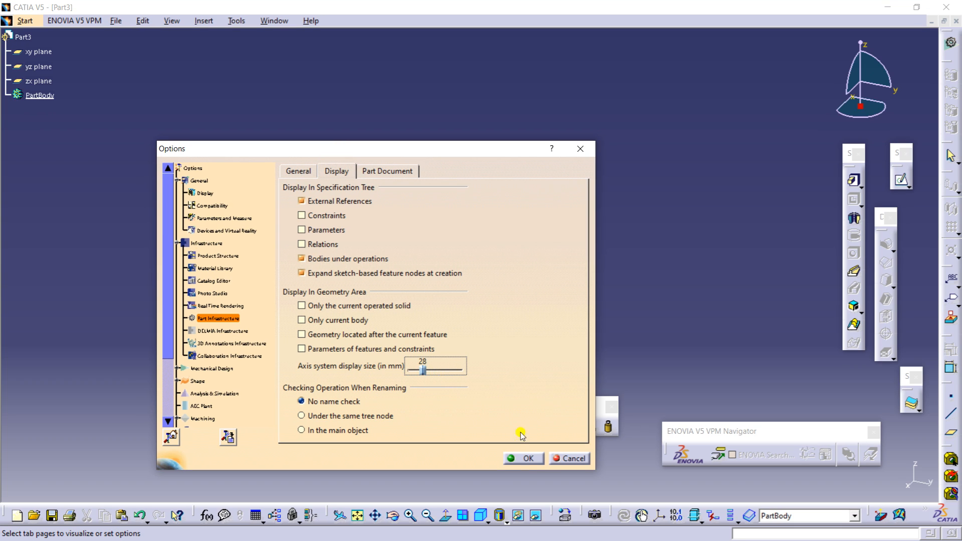
pyautogui.click(523, 458)
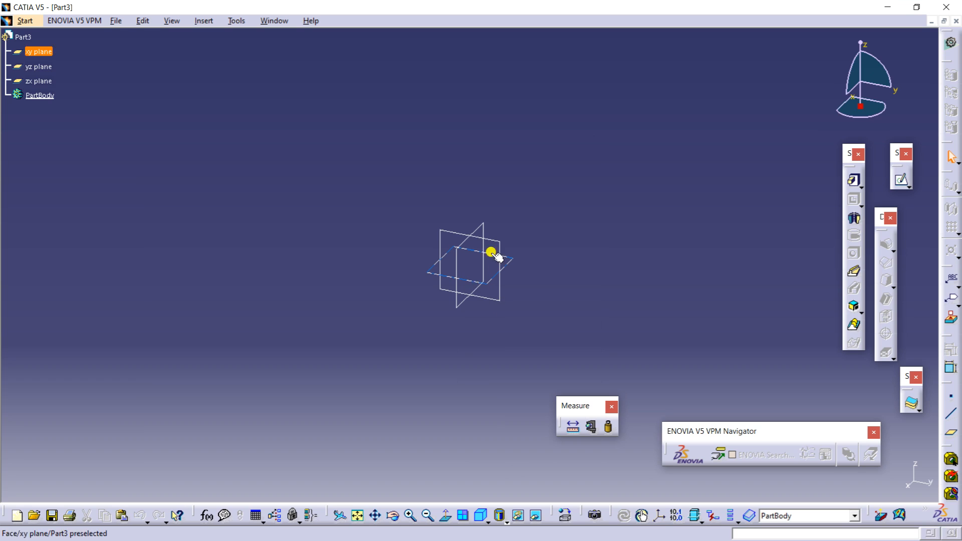